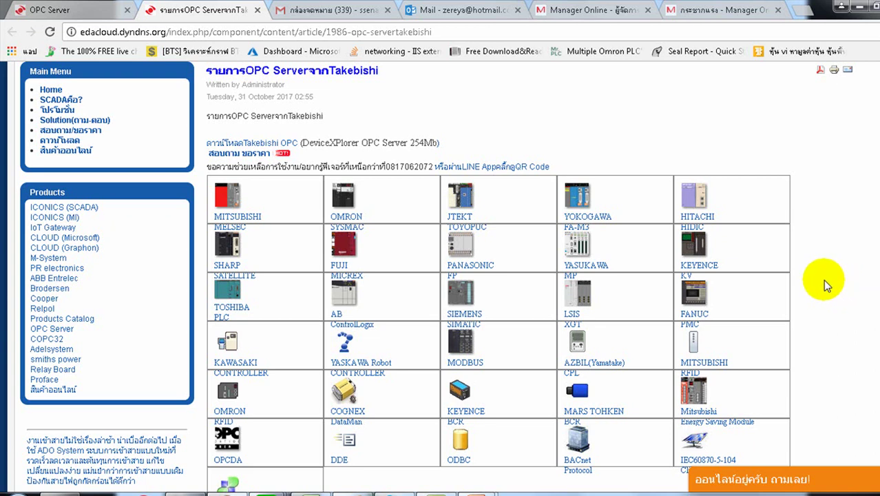
Step: Scroll through the Takebishi OPC Server supported-device table on the EDA website
scroll(823, 279, "down", 1)
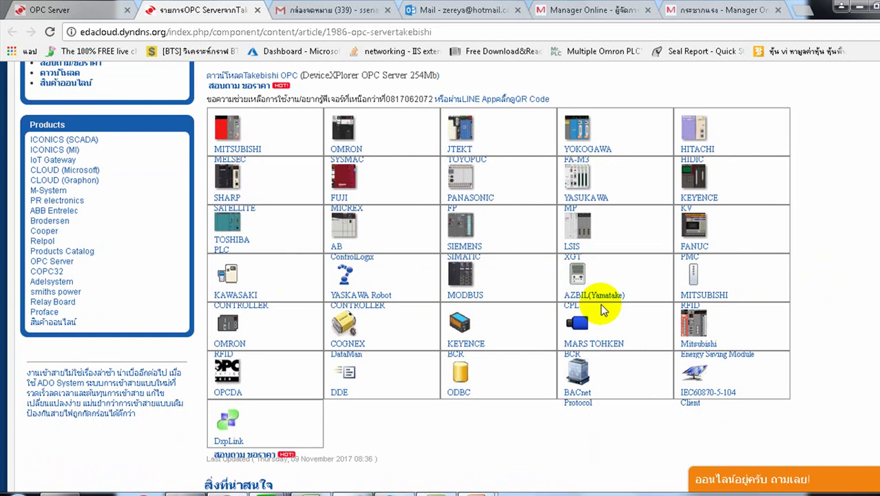
scroll(616, 308, "up", 1)
scroll(615, 308, "down", 1)
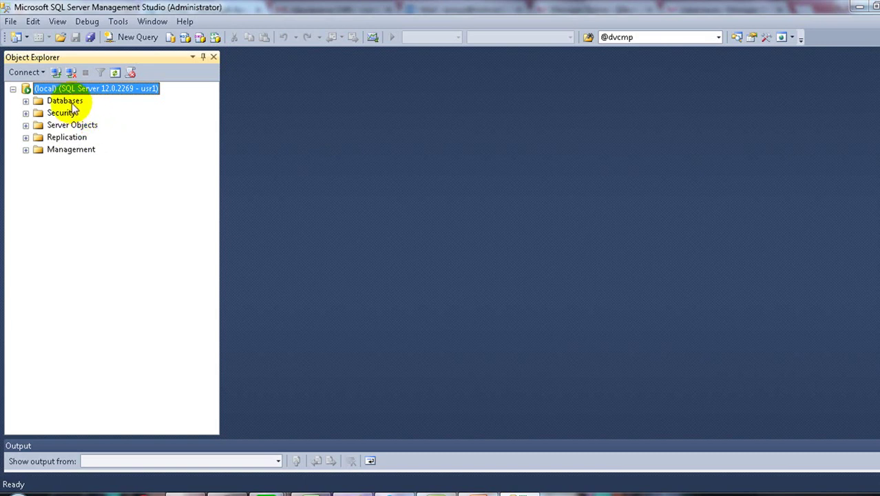
Step: Create a new database named iotlog from the Databases node
left_click(82, 101)
right_click(77, 104)
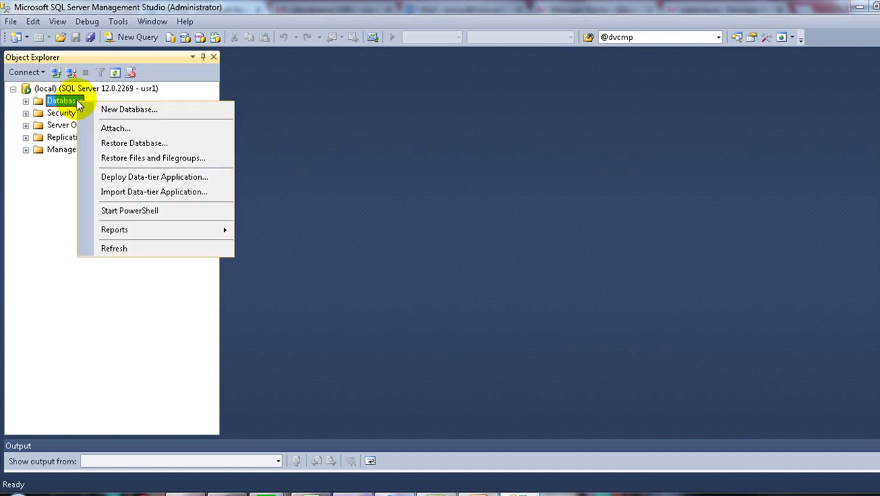
left_click(117, 110)
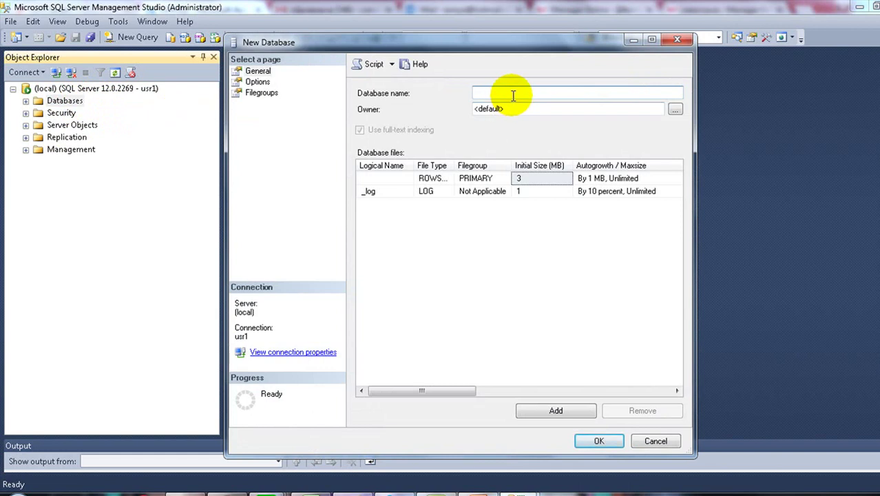
left_click(514, 93)
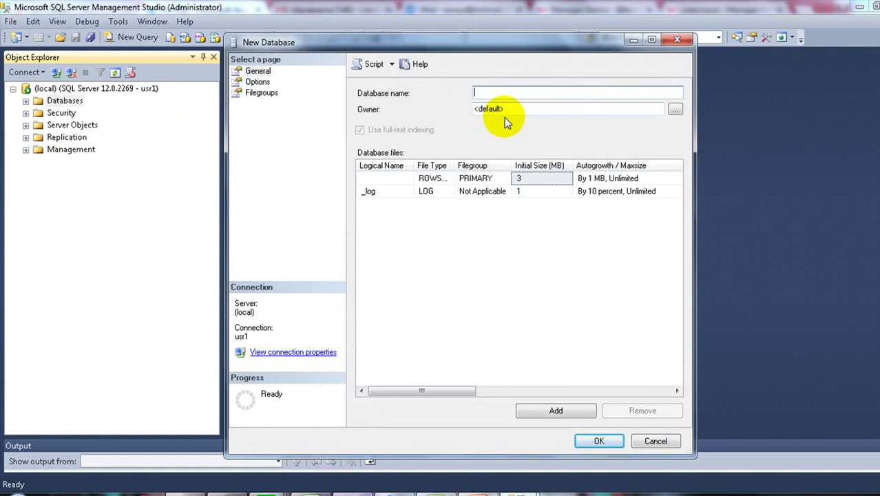
type("iotlog")
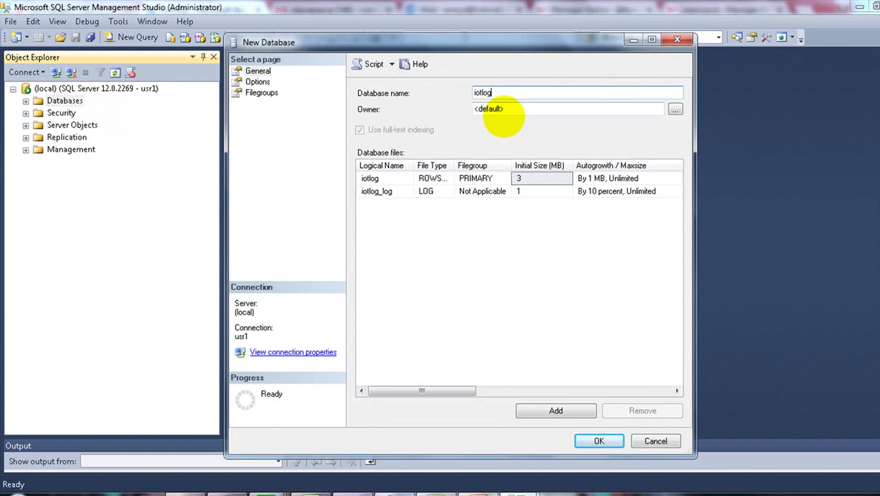
left_click(581, 441)
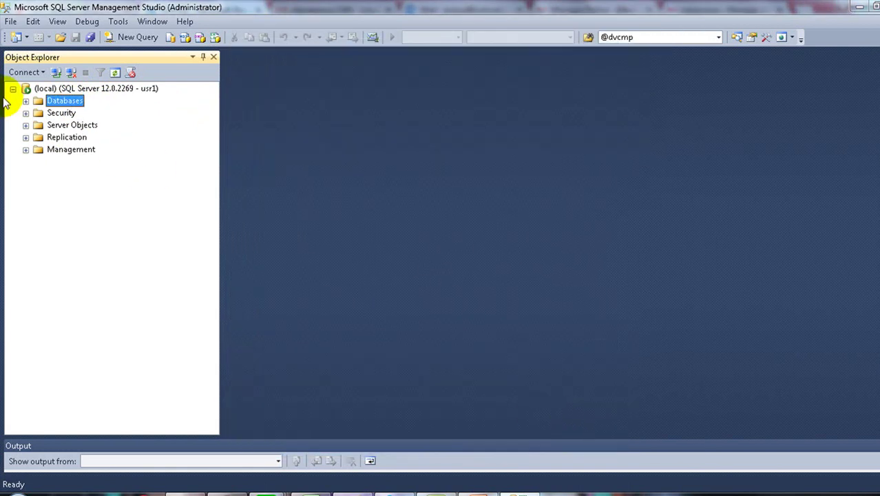
Step: Expand the iotlog database and its Tables folder in Object Explorer
left_click(26, 101)
scroll(113, 165, "down", 11)
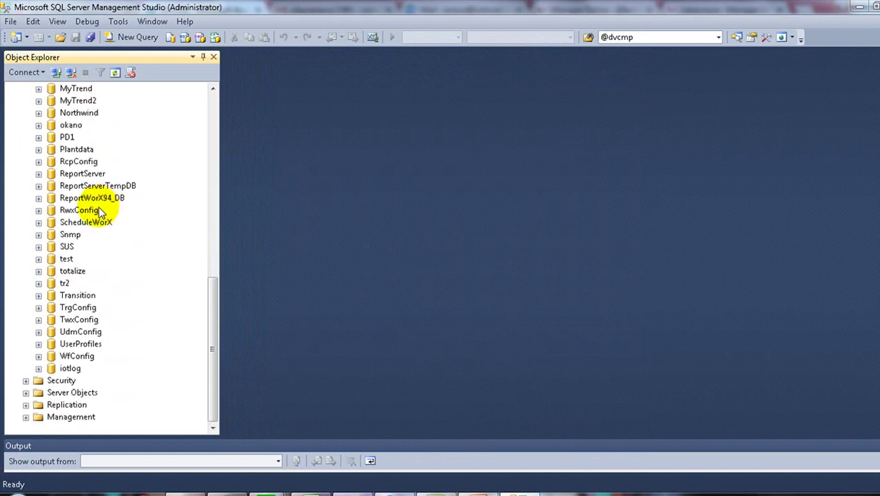
left_click(69, 369)
left_click(38, 368)
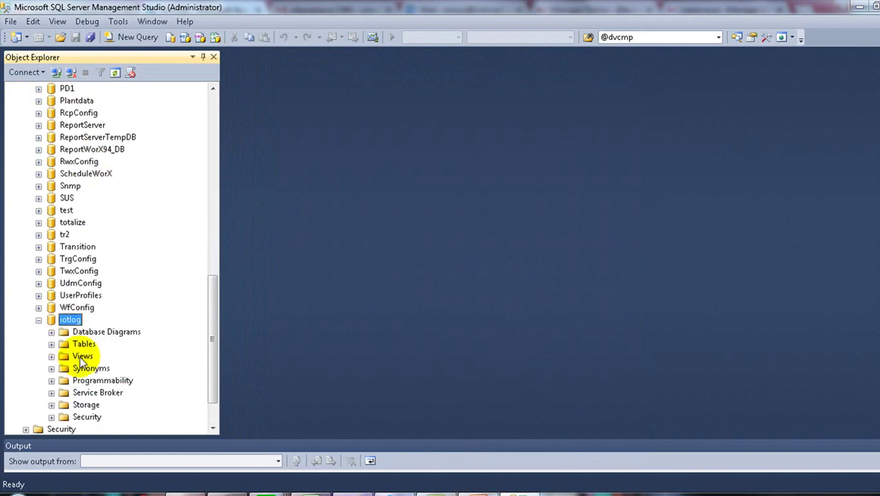
double_click(84, 344)
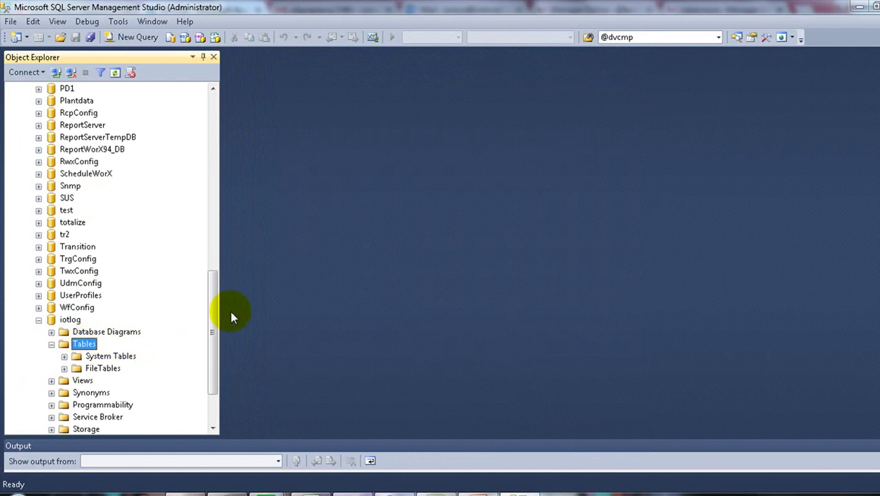
key("alt+Tab")
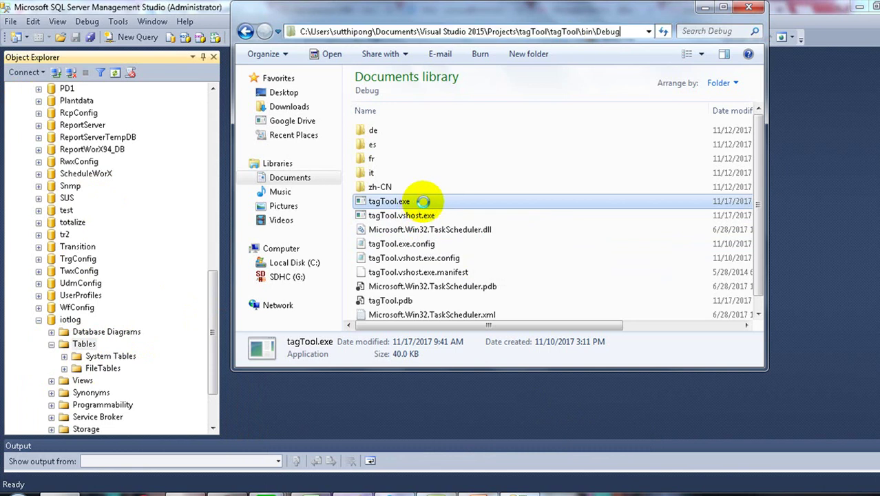
Step: Run tagTool.exe as administrator to launch the IoT Tool, then return to DeviceXPlorer
right_click(421, 204)
mouse_move(425, 206)
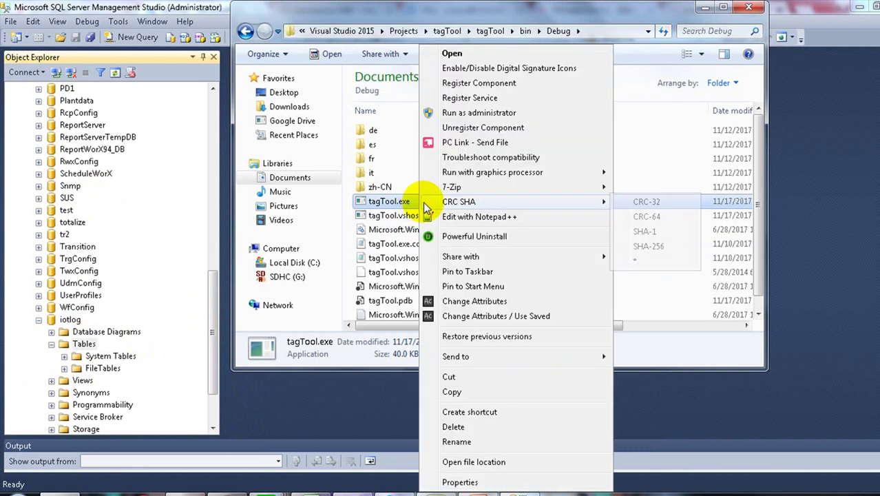
left_click(473, 114)
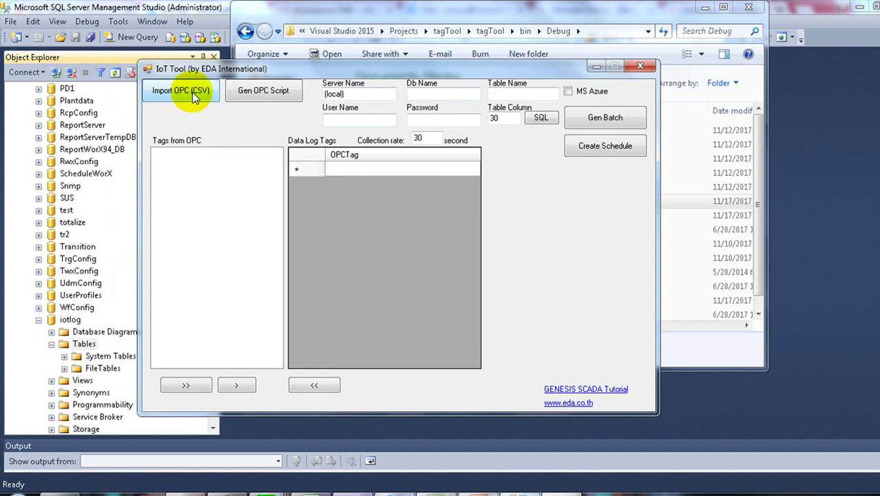
left_click(413, 472)
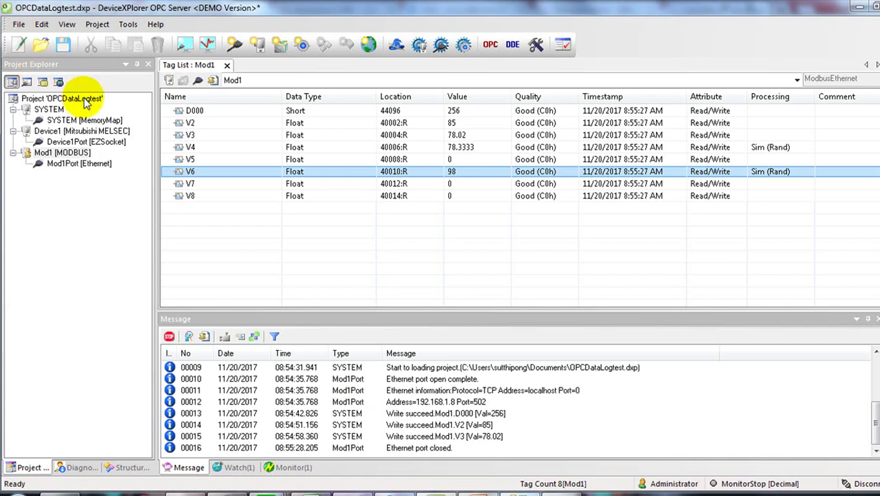
right_click(86, 99)
mouse_move(142, 108)
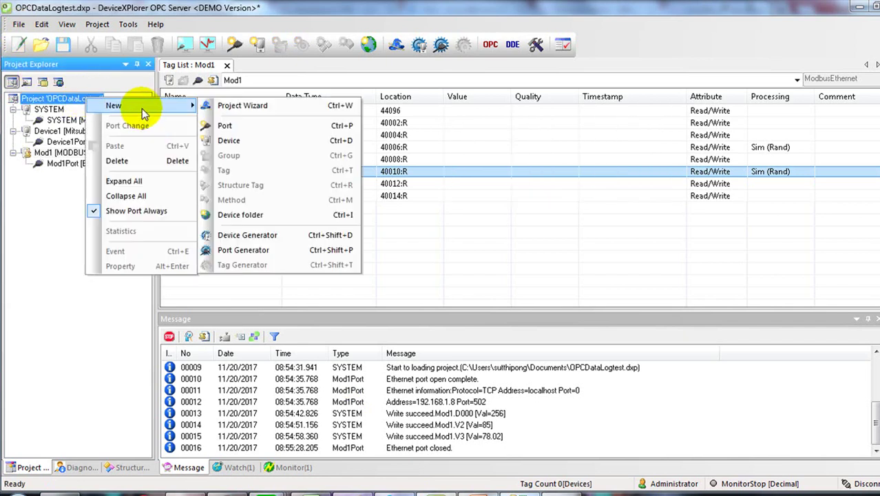
left_click(231, 140)
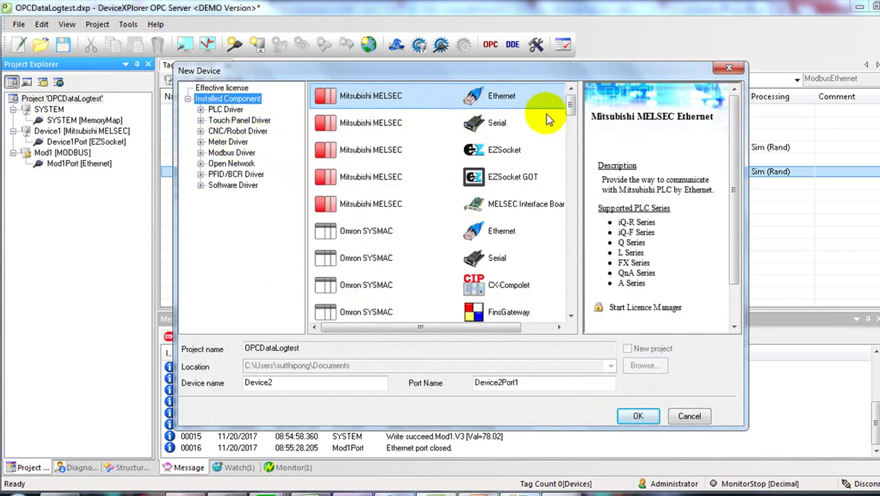
left_click_drag(568, 106, 569, 211)
left_click(374, 177)
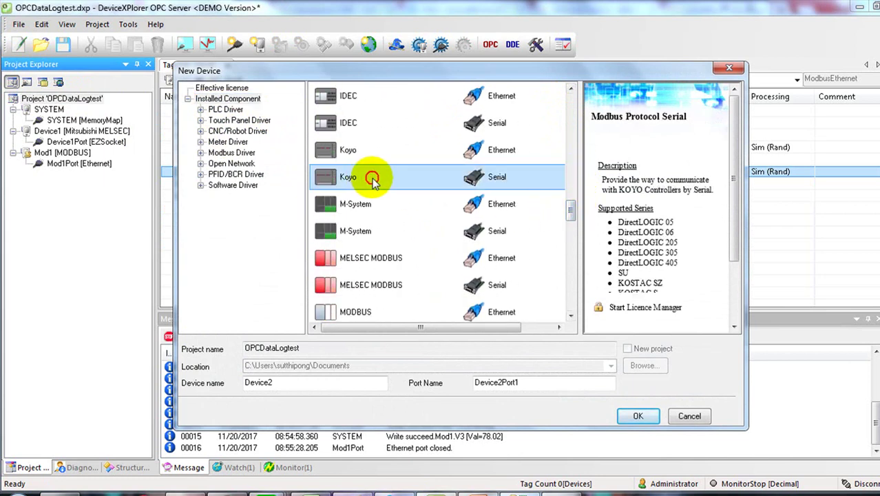
left_click(364, 204)
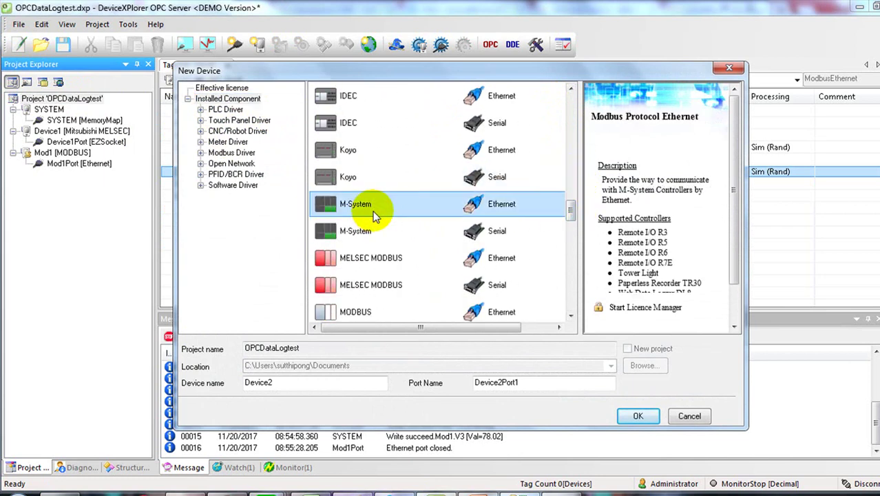
scroll(373, 206, "up", 5)
scroll(372, 203, "up", 2)
left_click(372, 146)
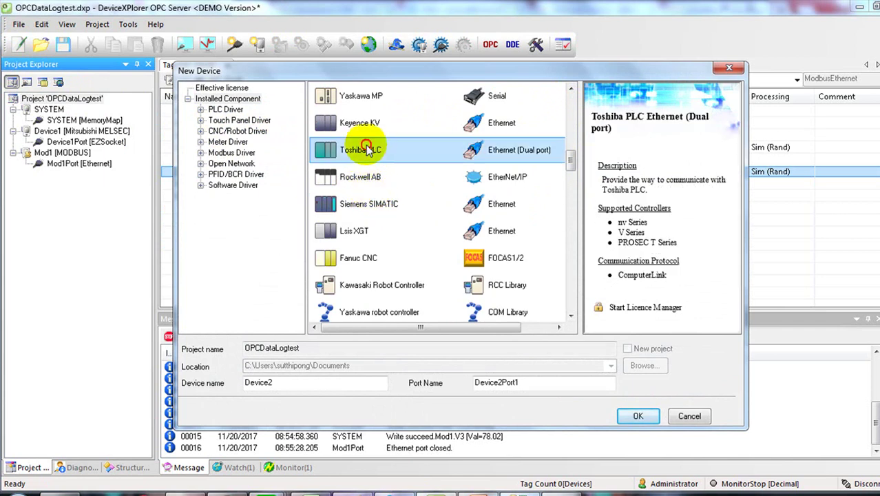
scroll(368, 150, "up", 3)
scroll(367, 149, "up", 1)
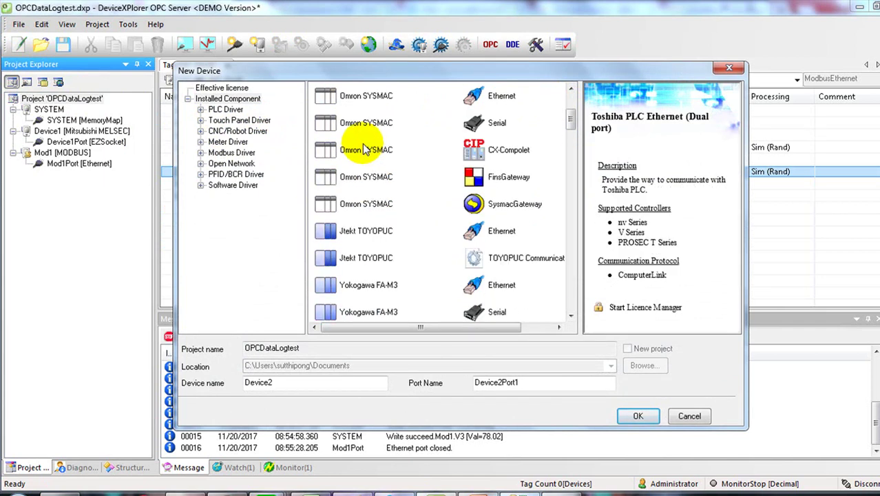
left_click(728, 67)
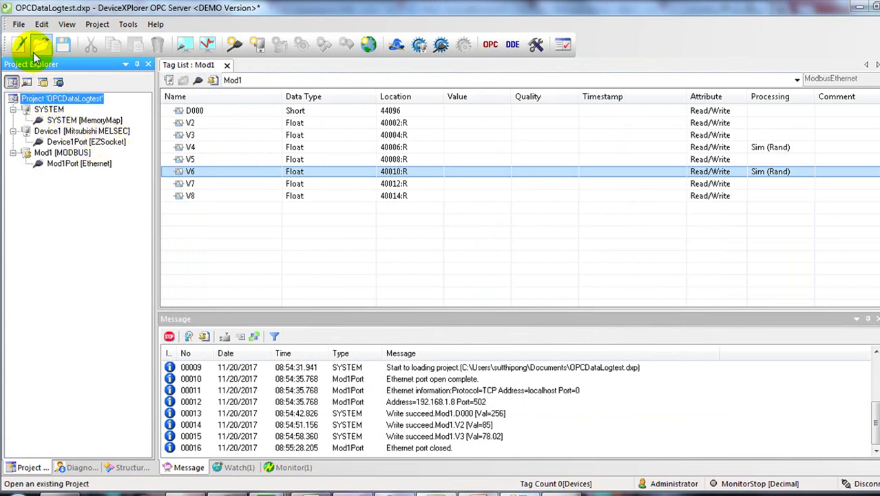
Step: Start a CSV definition export with only Tag contents selected, excluding every other category
left_click(18, 25)
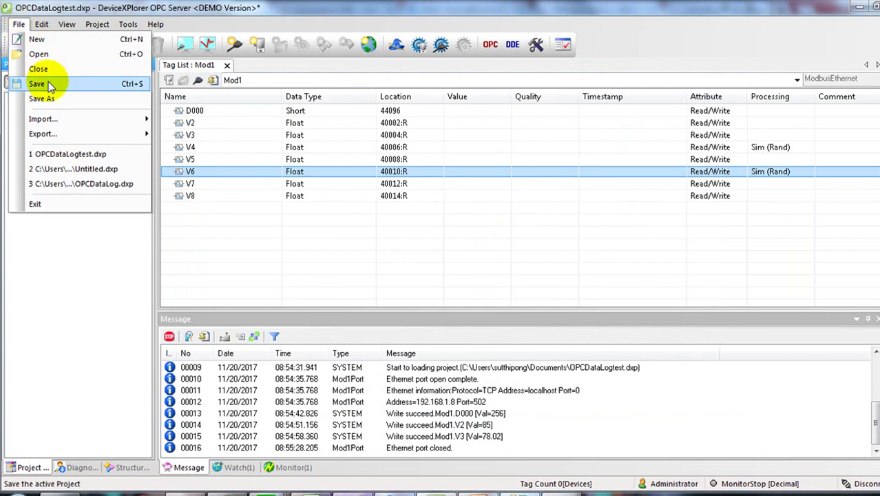
mouse_move(74, 137)
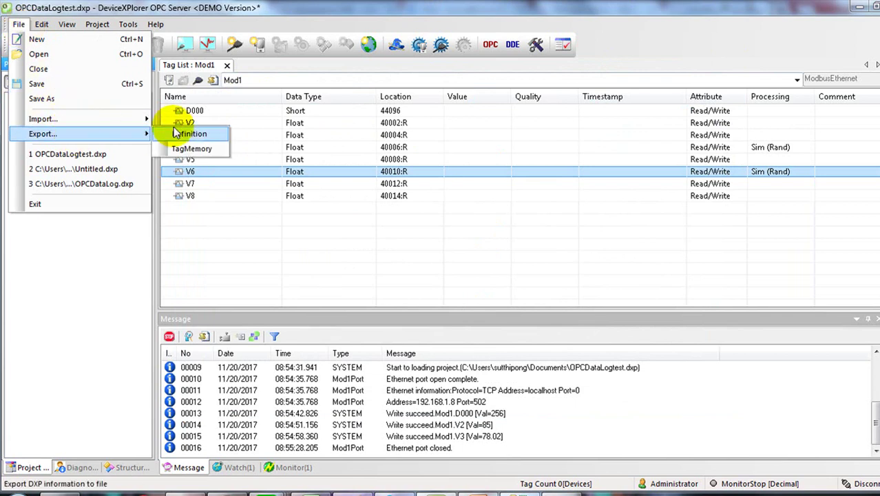
left_click(181, 135)
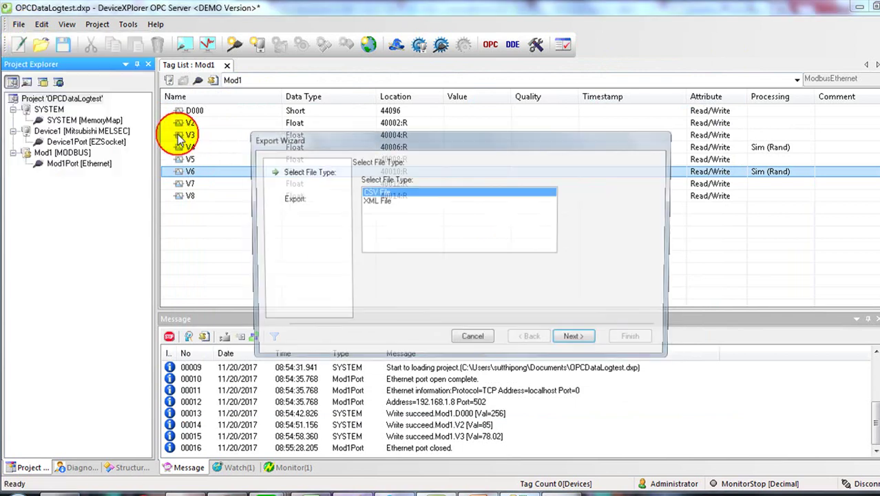
left_click(576, 340)
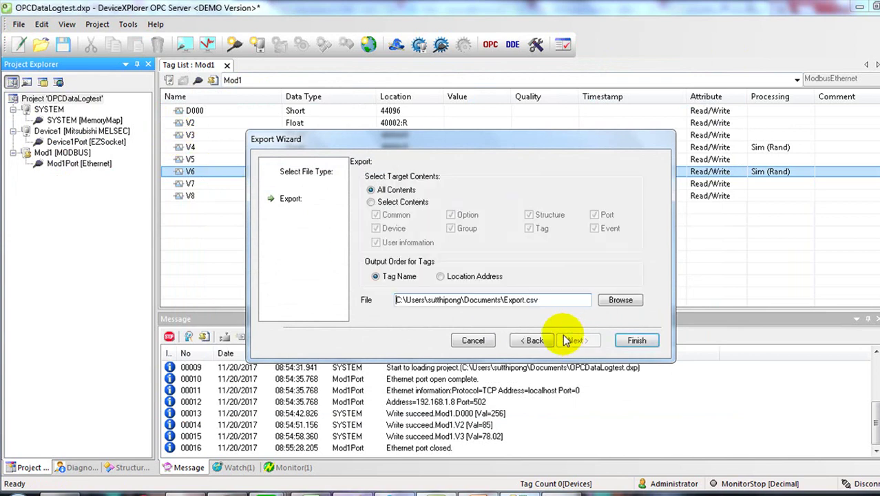
left_click(412, 204)
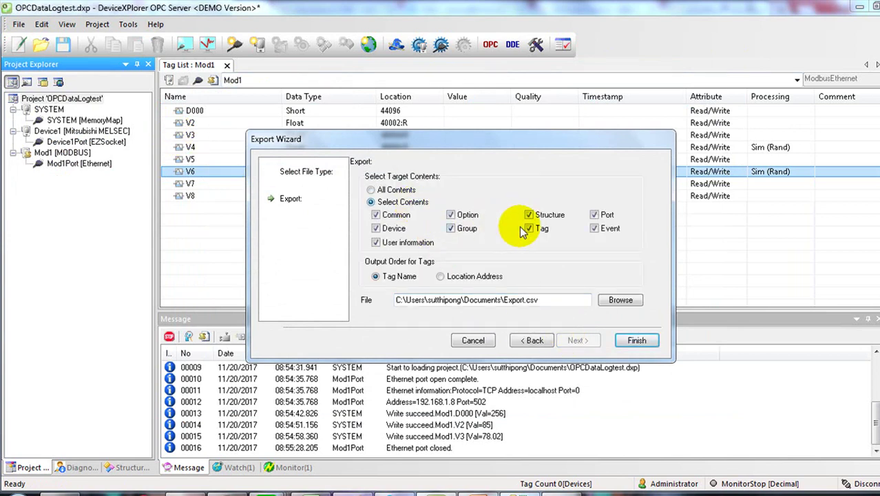
left_click(547, 215)
left_click(603, 217)
left_click(608, 228)
left_click(467, 215)
left_click(469, 228)
left_click(396, 216)
left_click(399, 228)
left_click(403, 242)
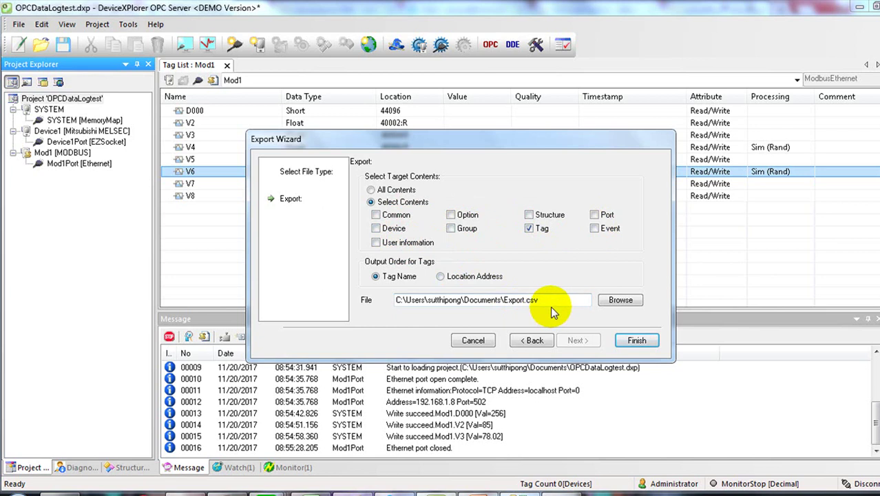
Step: Finish the export to Export.csv, replacing the existing file
left_click(620, 342)
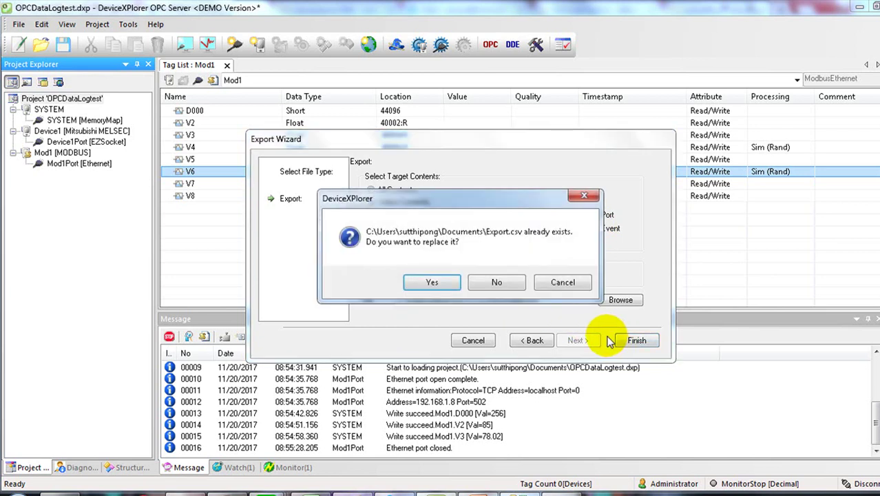
left_click(440, 285)
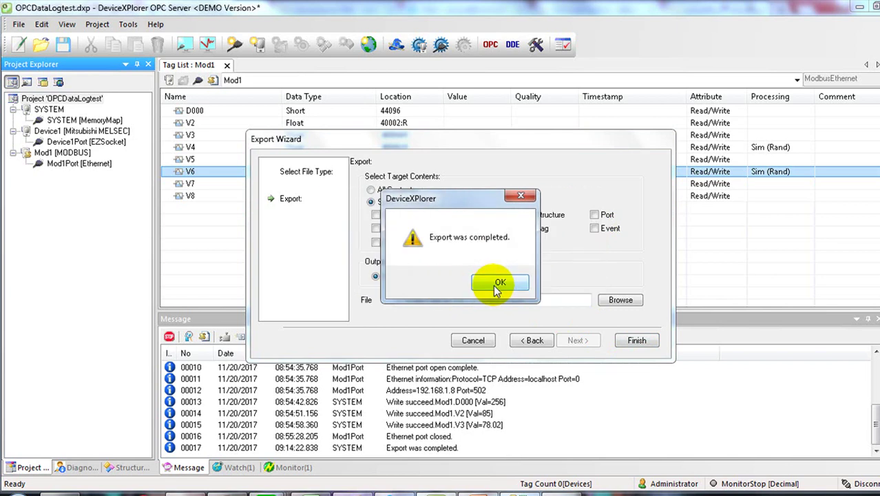
left_click(493, 284)
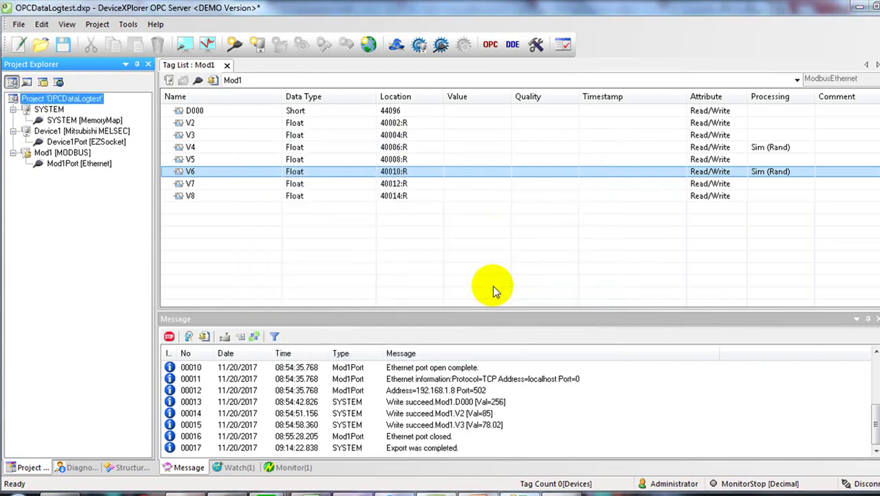
Step: Import Export.csv from Documents into IoT Tool's Tags from OPC list
left_click(562, 491)
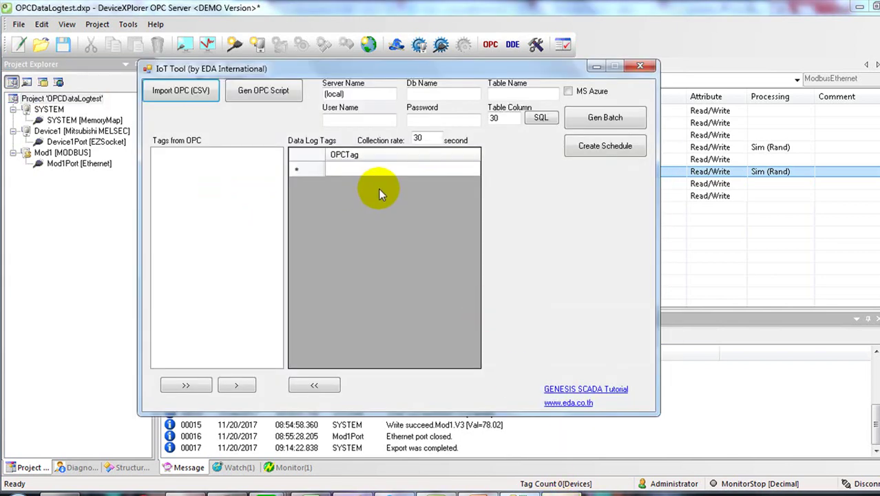
left_click(193, 96)
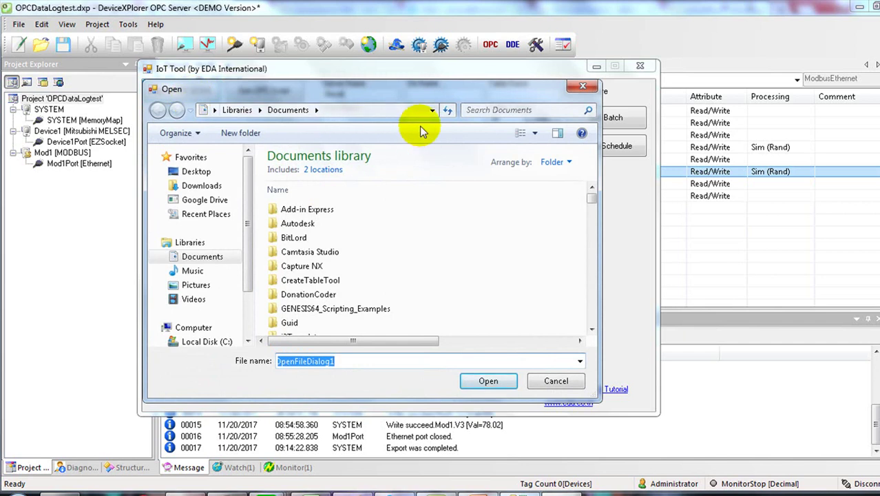
left_click(478, 110)
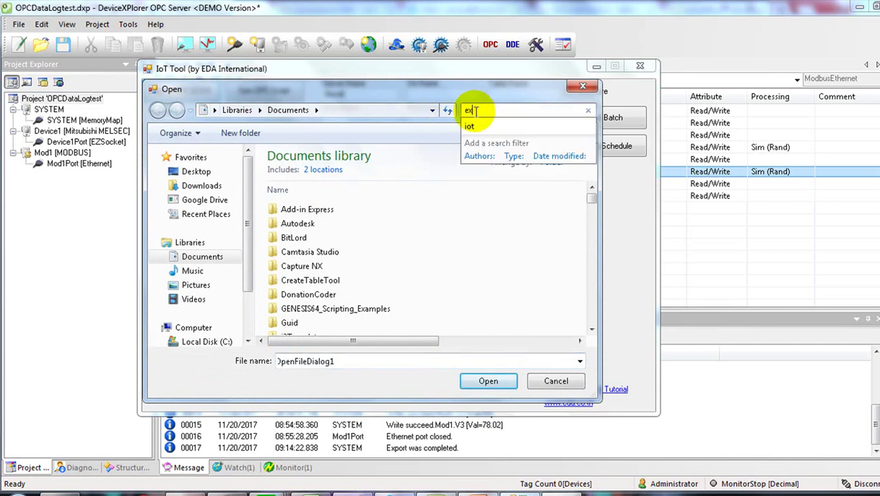
type("po")
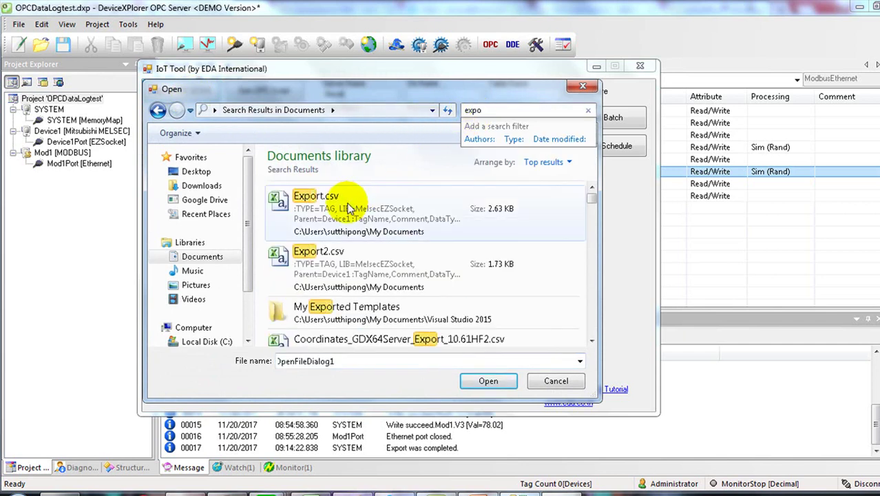
left_click(348, 209)
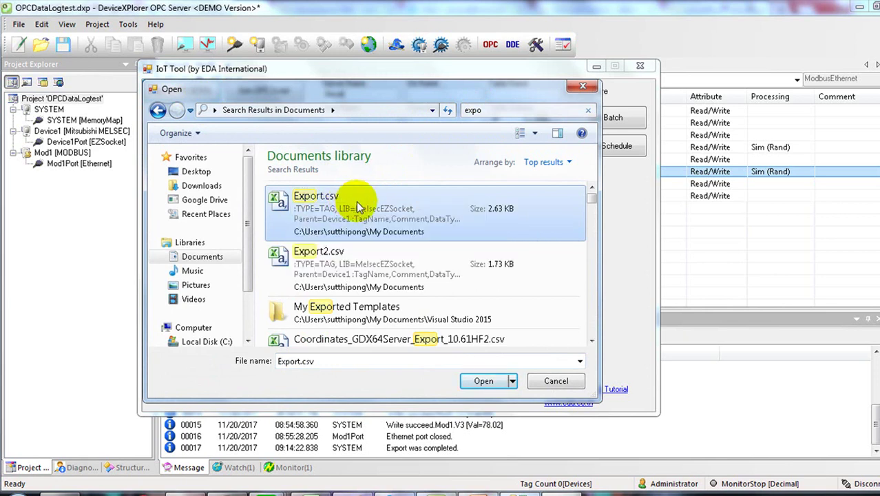
left_click(483, 381)
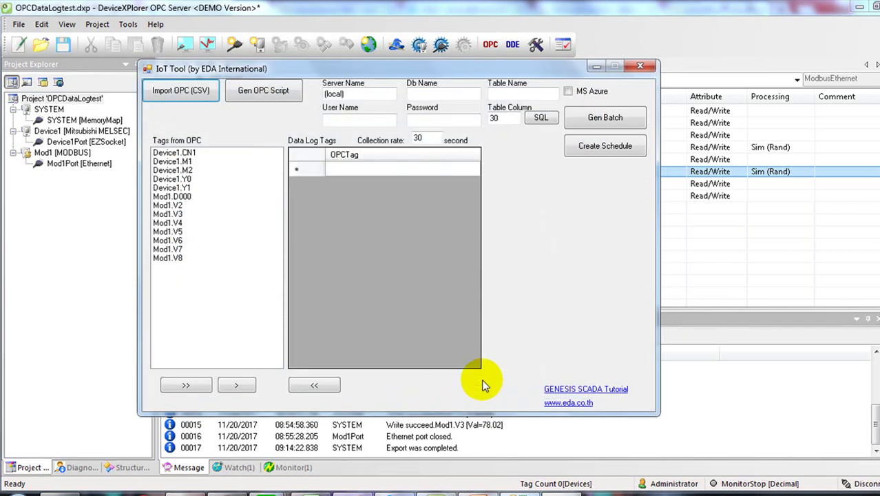
Step: Add all OPC tags, Device1.CN1 through Mod1.V8, to Data Log Tags
left_click(176, 258)
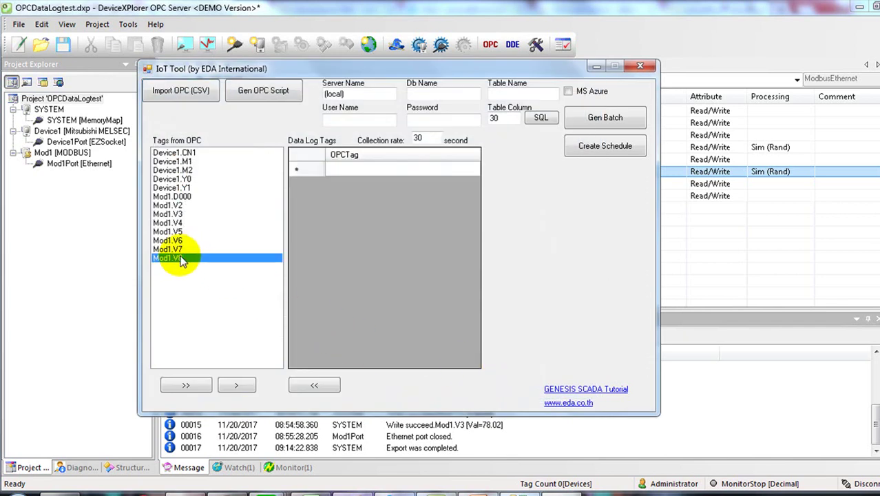
left_click(174, 153)
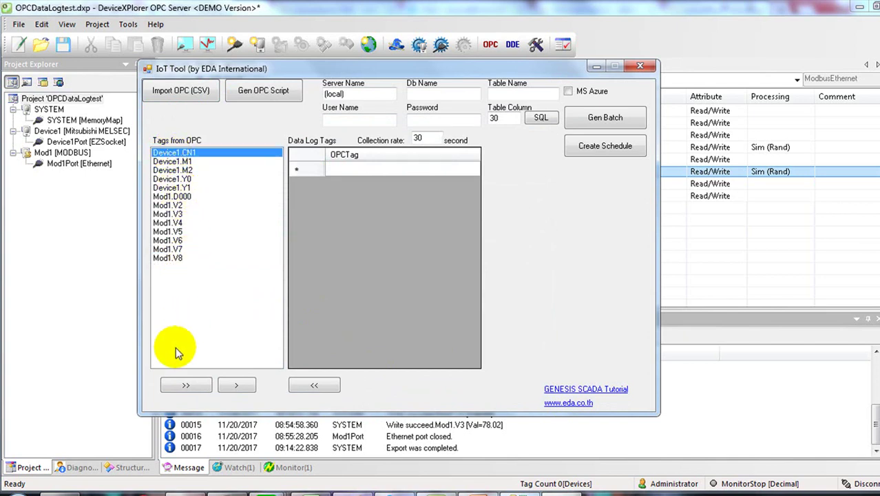
left_click(192, 386)
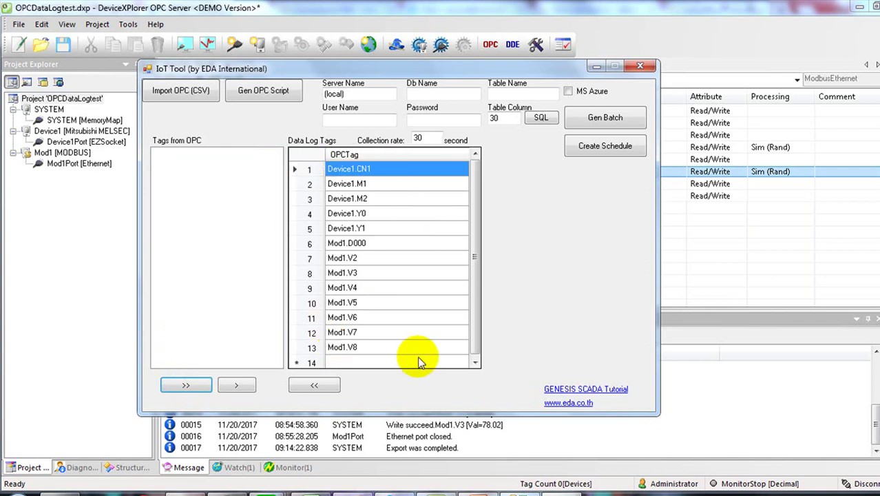
Step: Remove Device1.M1, M2, Y0 and Y1 from the Data Log Tags list
left_click(310, 184)
key("Delete")
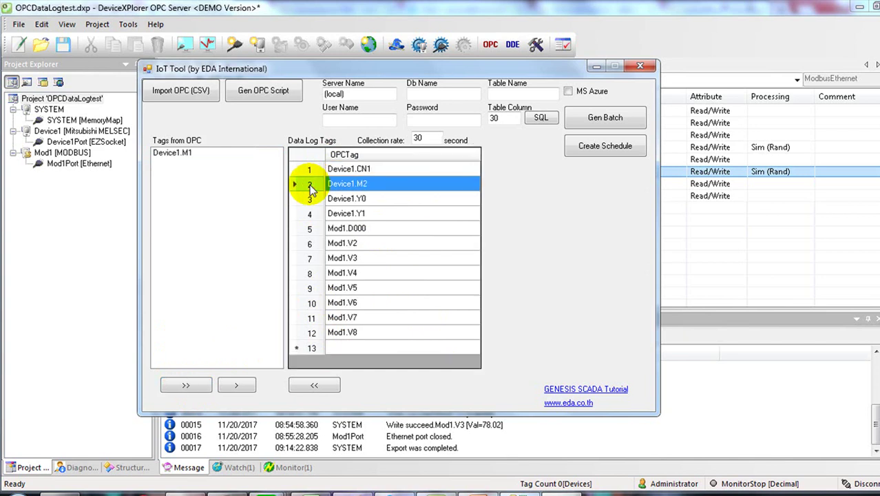
left_click(309, 185)
key("Delete")
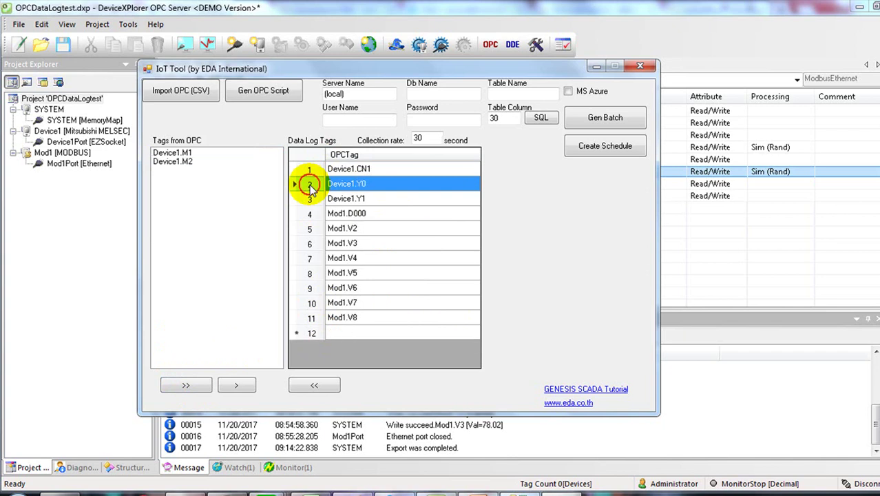
left_click(310, 184)
key("Delete")
left_click(309, 186)
key("Delete")
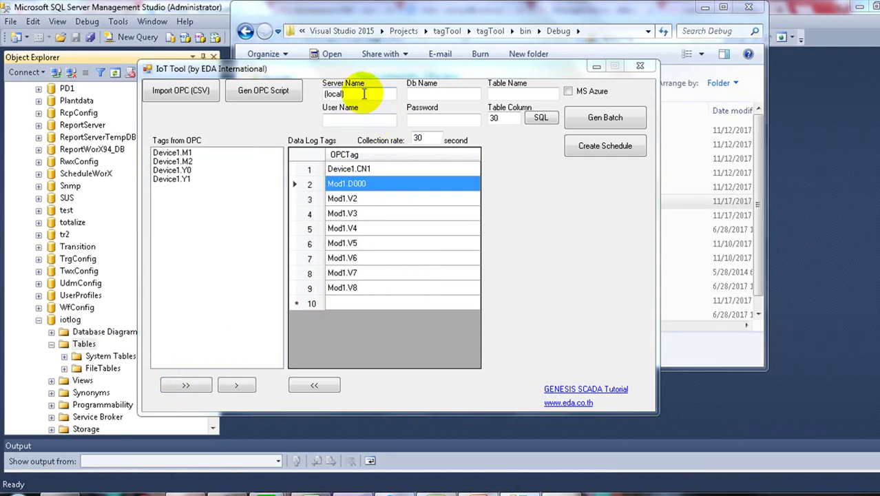
Step: Check the SQL server name in SSMS and keep IoT Tool's Server Name as (local)
left_click(364, 93)
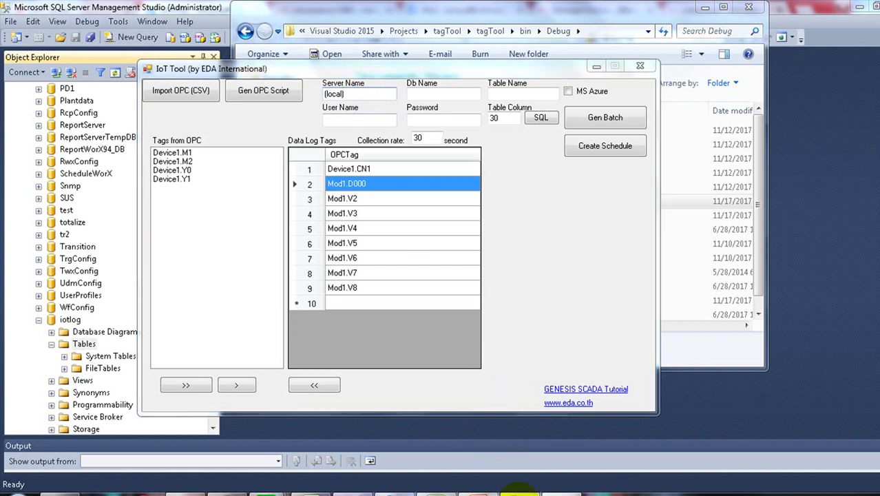
left_click(509, 489)
left_click_drag(215, 303, 206, 99)
left_click(37, 91)
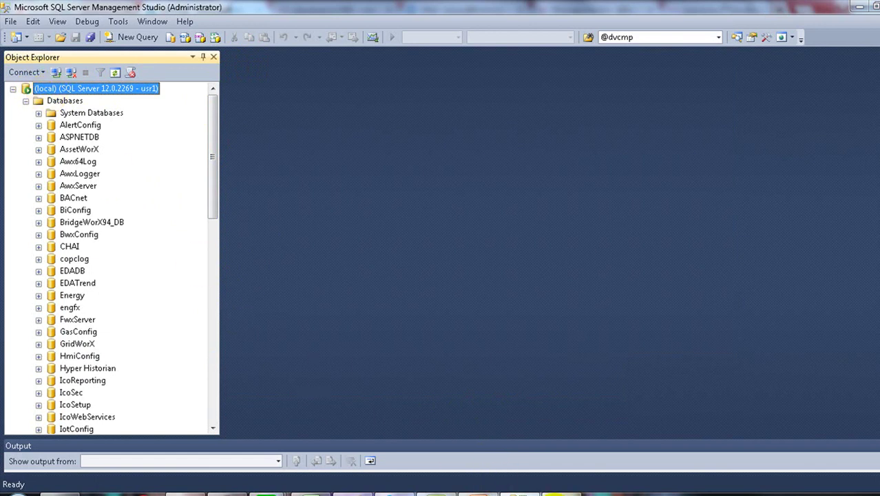
left_click(531, 494)
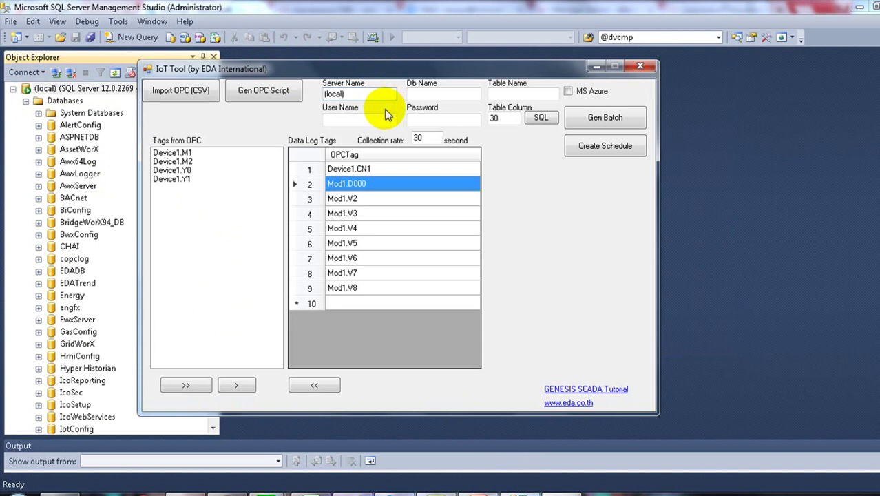
type(")\\sqlexpress")
key("BackSpace")
key("BackSpace")
key("BackSpace")
key("BackSpace")
key("BackSpace")
key("BackSpace")
key("BackSpace")
key("BackSpace")
key("BackSpace")
key("BackSpace")
Step: Enter iotlog as the Db Name, then locate the iotlog database in SSMS
left_click(420, 93)
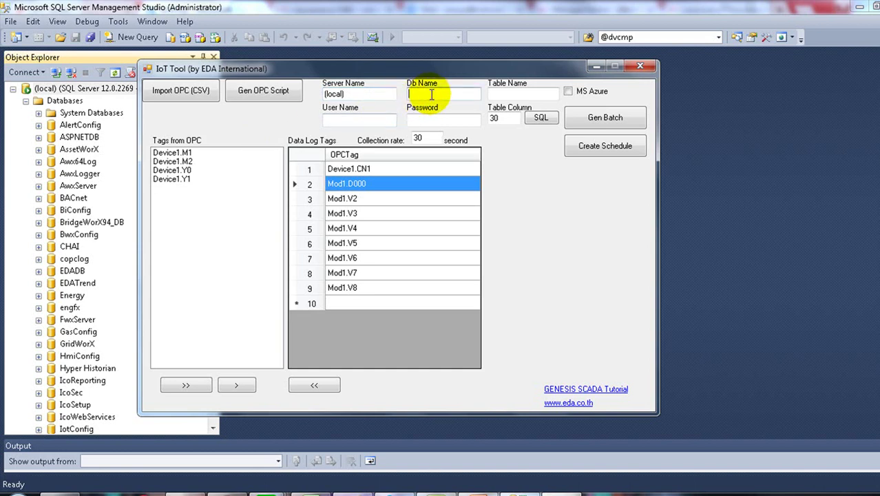
type("iotlog")
left_click(75, 414)
scroll(99, 406, "down", 2)
scroll(99, 405, "down", 13)
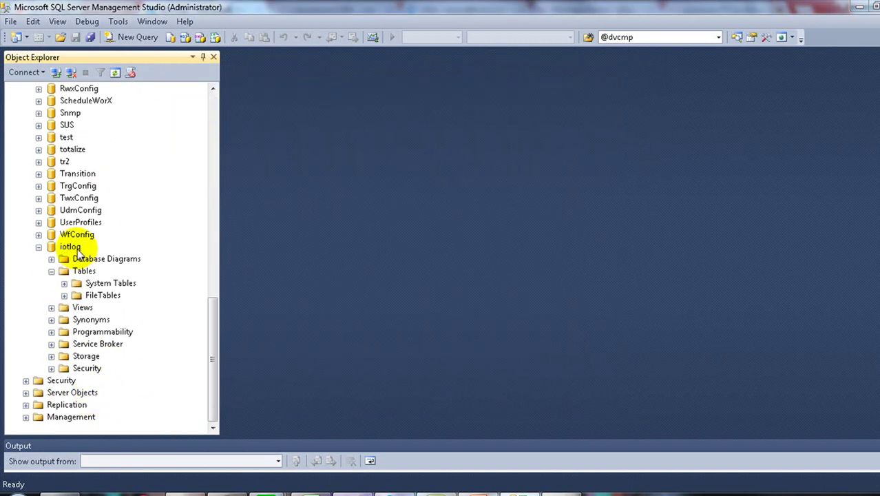
left_click(76, 248)
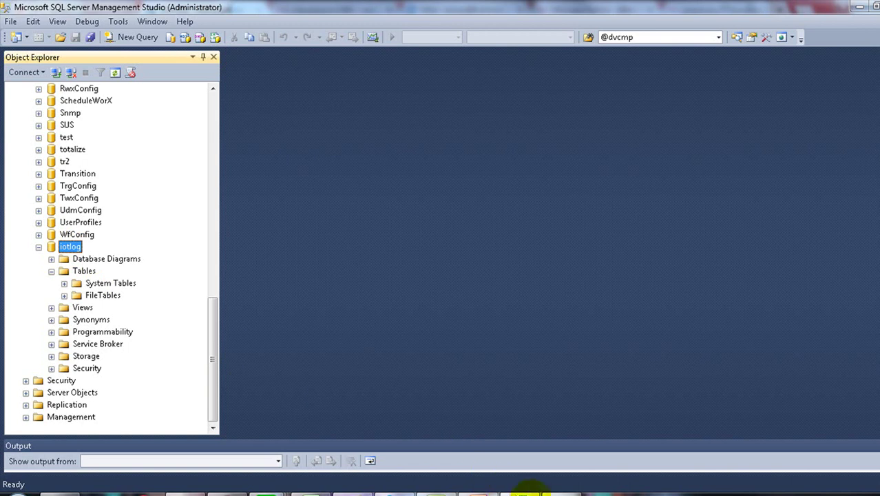
Step: Set the IoT Tool's Table Name to mylog
left_click(532, 493)
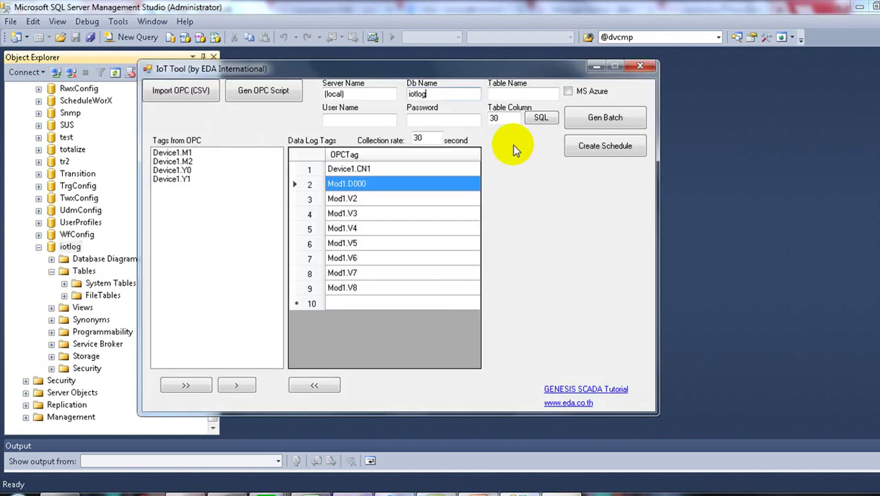
left_click(504, 95)
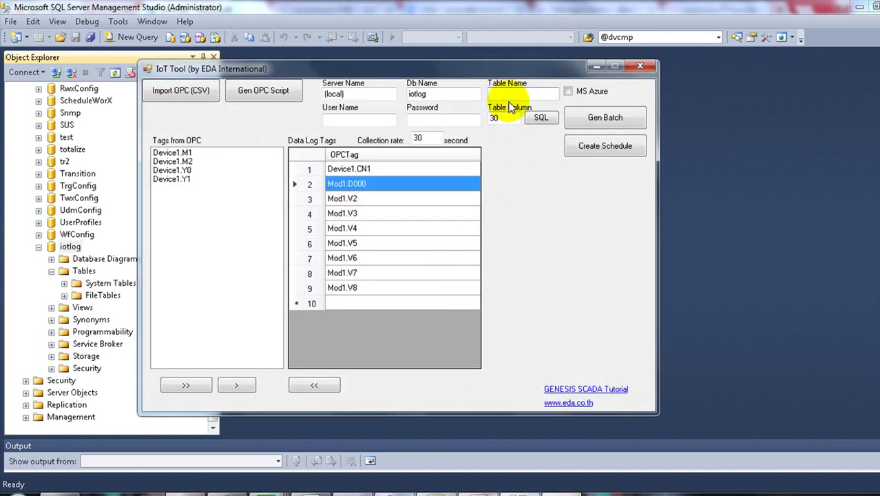
left_click(501, 121)
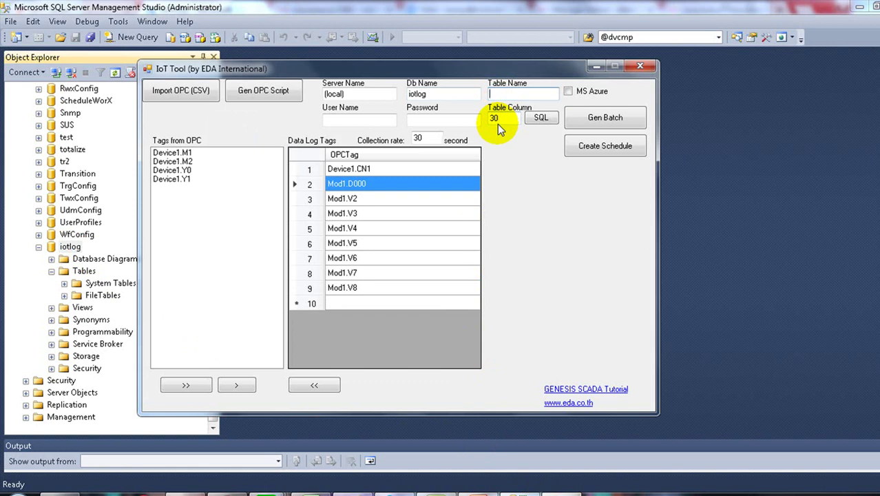
type("mylog")
Step: Enter the database user name and password, keeping Table Column at 30
left_click(360, 121)
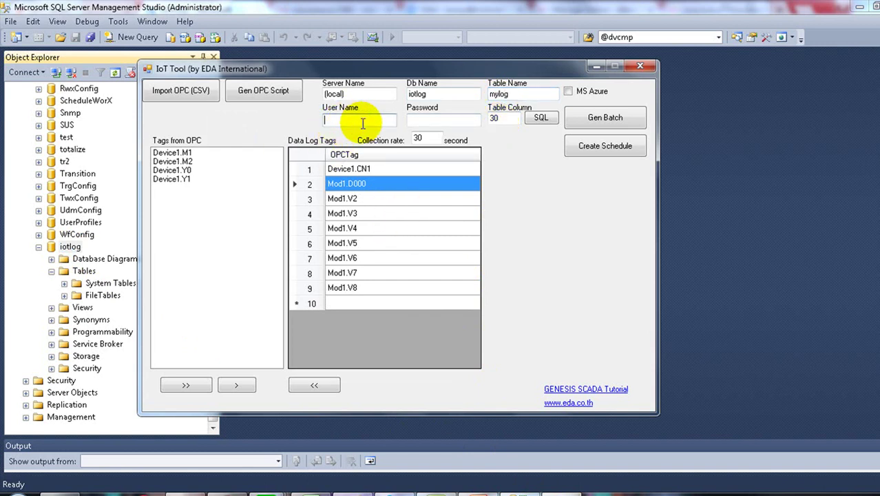
type("usr1")
left_click(422, 118)
type("1234")
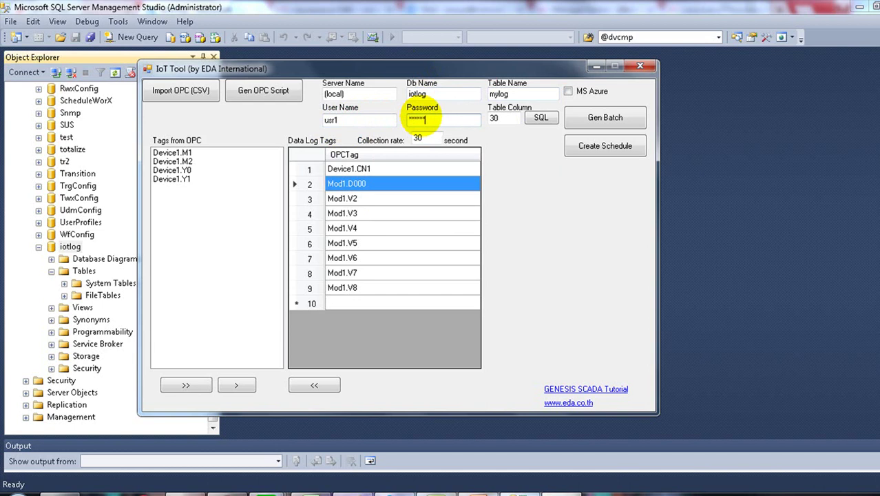
double_click(495, 118)
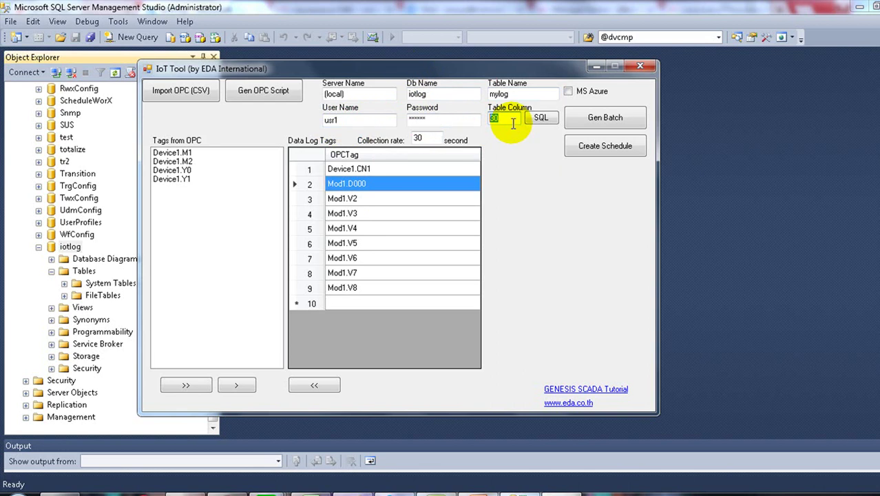
left_click(514, 118)
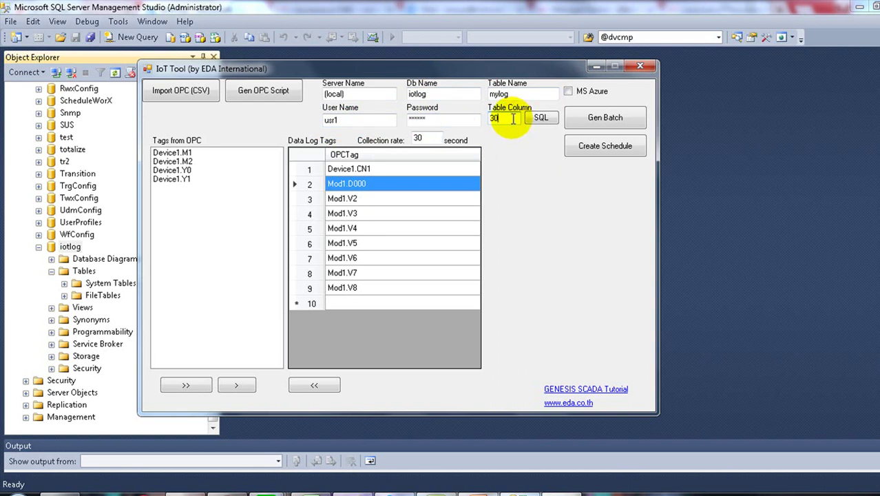
left_click_drag(512, 120, 482, 118)
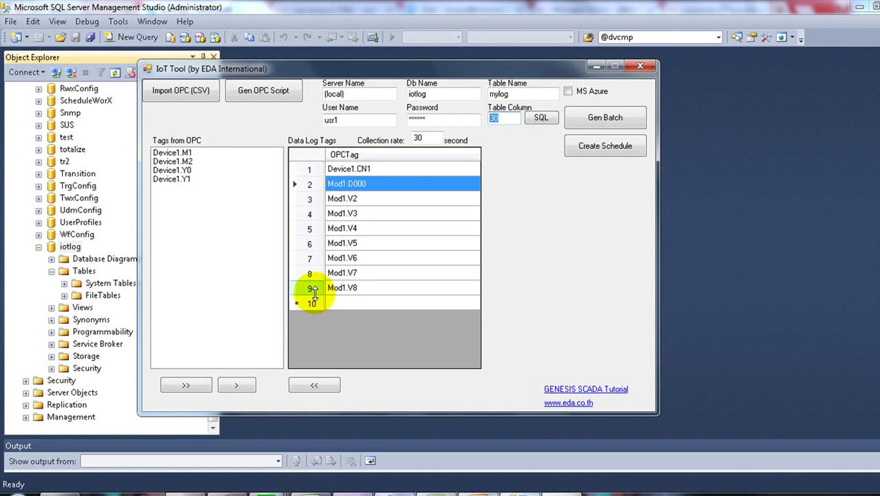
left_click(499, 118)
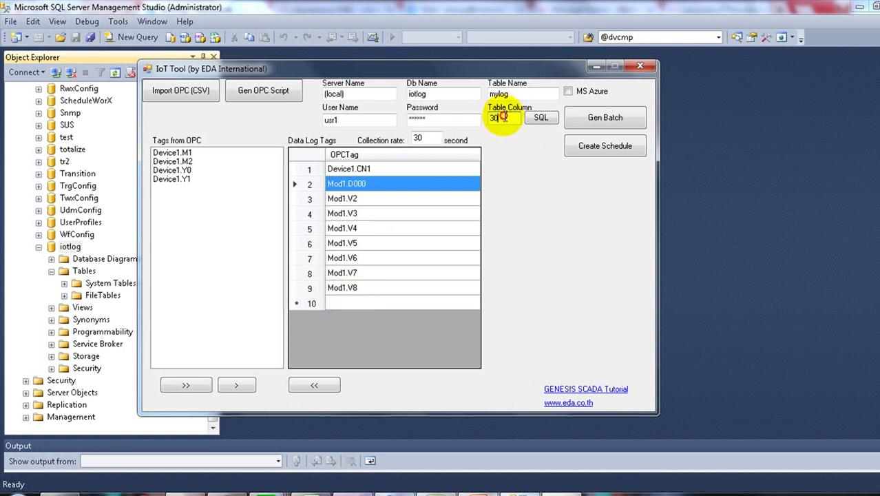
double_click(504, 119)
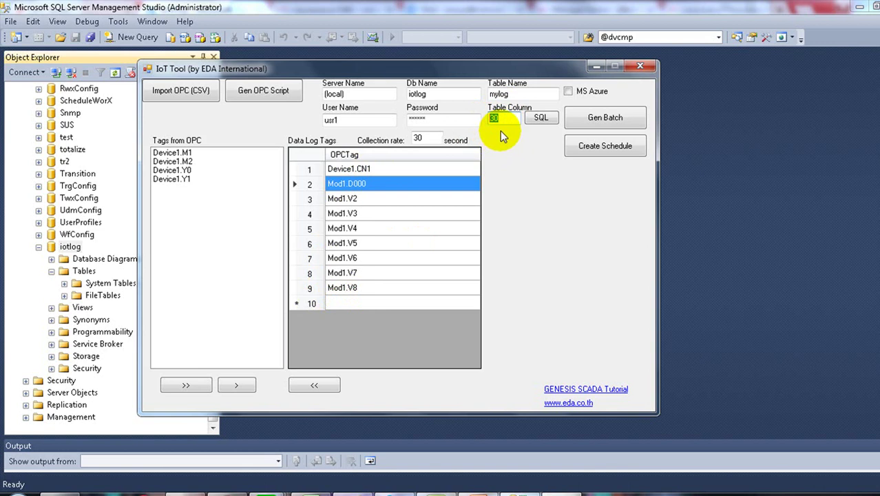
left_click(537, 121)
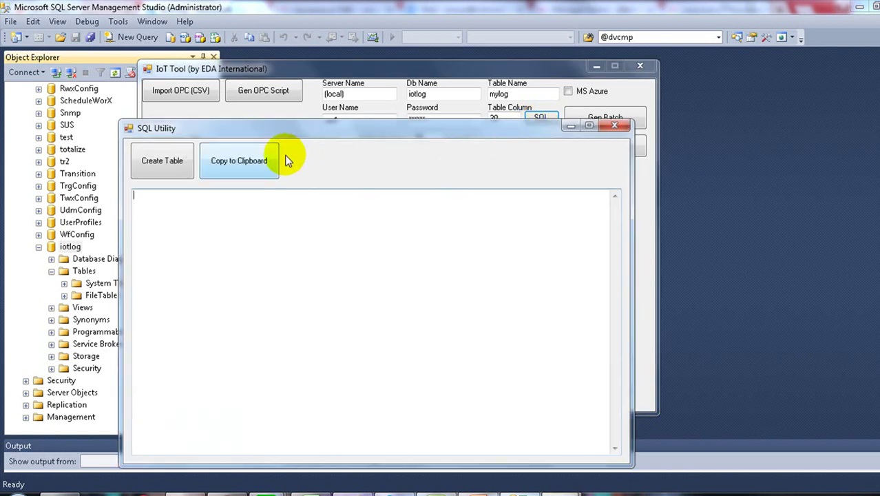
Step: Generate the CREATE TABLE script for mylog and copy it to the clipboard
left_click(156, 161)
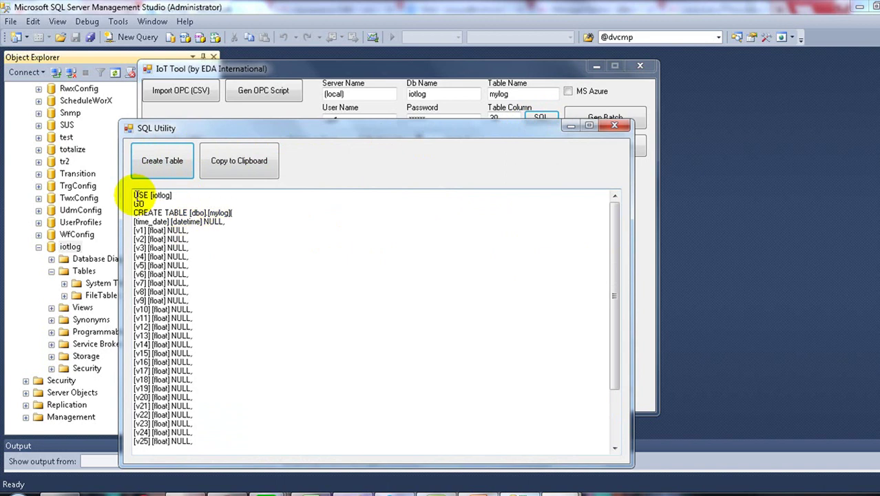
left_click_drag(135, 195, 187, 461)
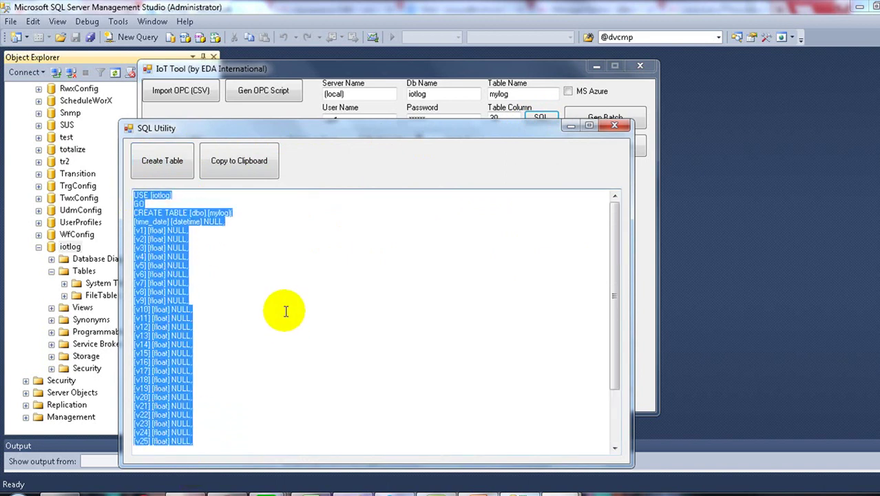
left_click(286, 255)
left_click(252, 163)
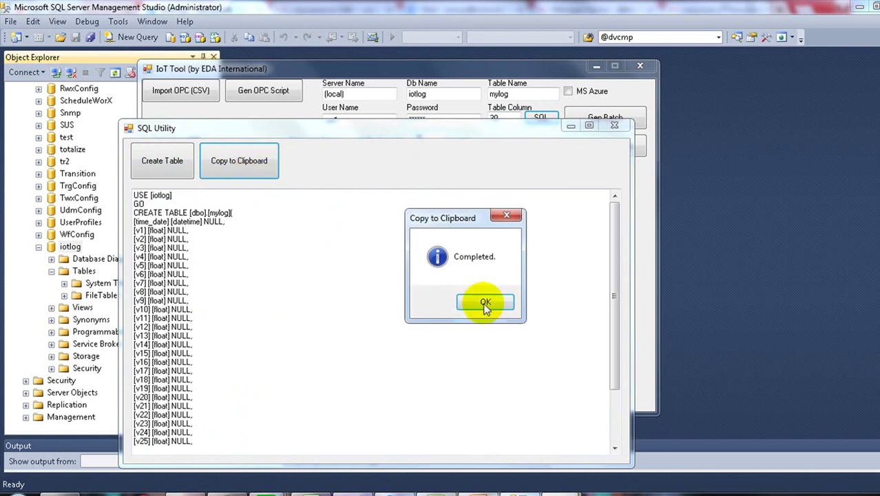
left_click(481, 300)
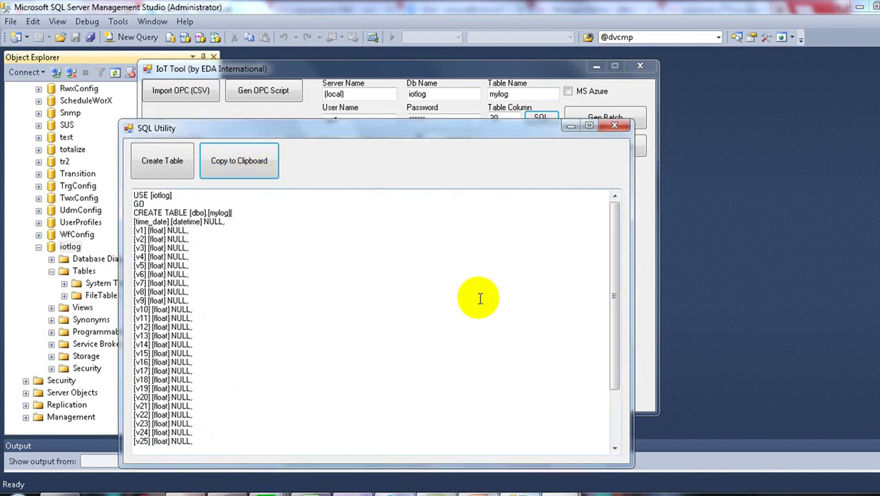
left_click(613, 126)
left_click(510, 491)
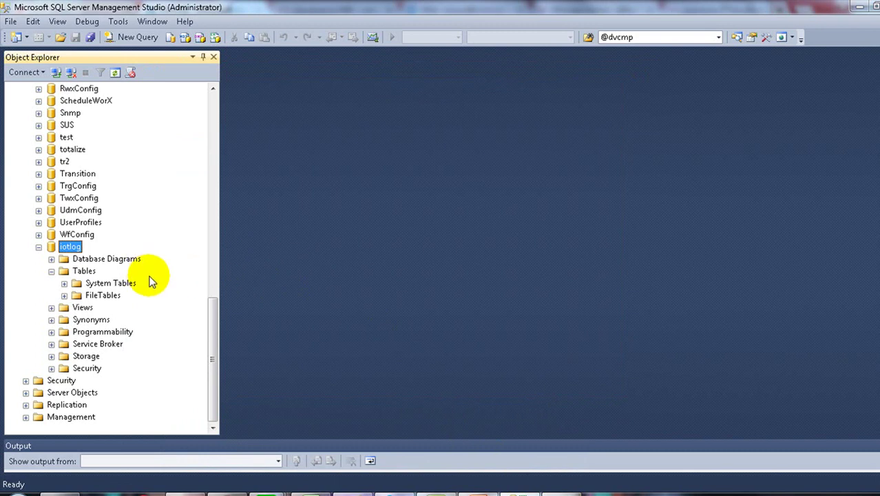
Step: Paste the mylog CREATE TABLE script into a new iotlog query and execute it
left_click(84, 271)
left_click(327, 74)
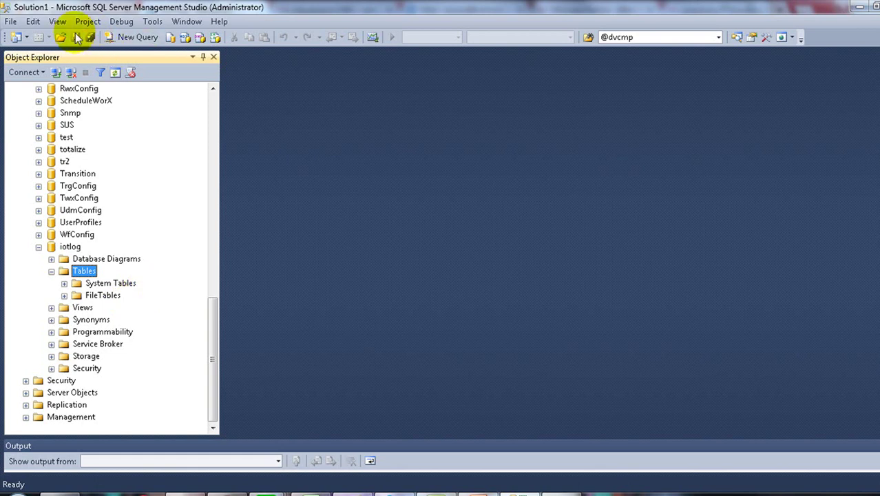
left_click(141, 40)
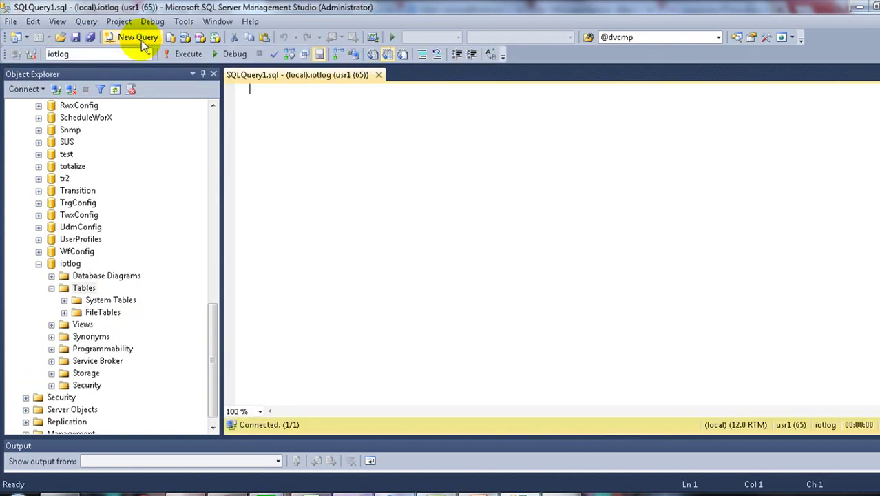
right_click(301, 119)
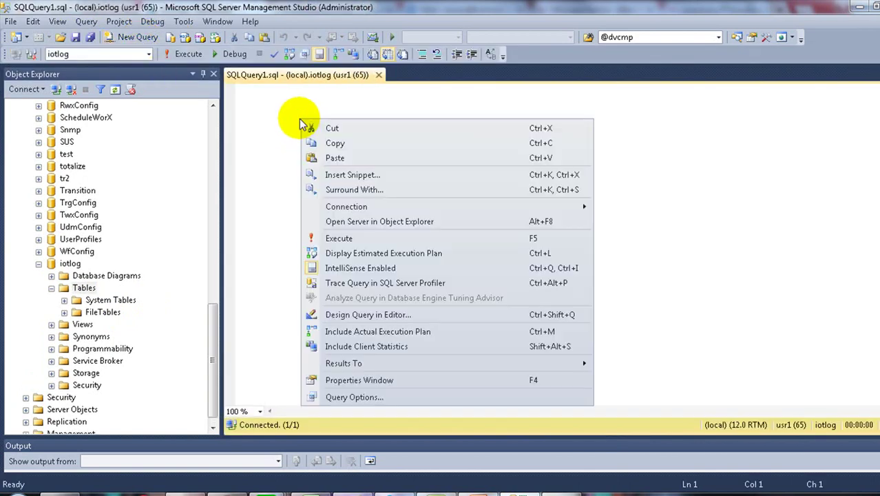
left_click(334, 158)
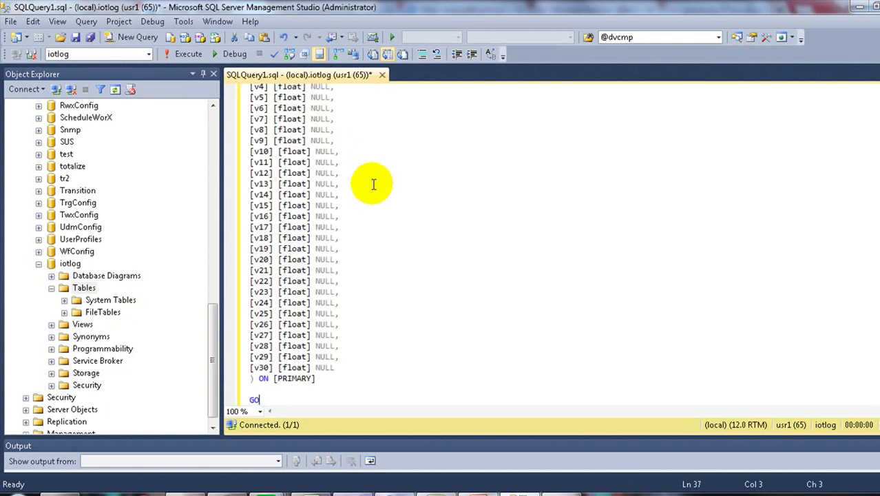
scroll(380, 200, "up", 3)
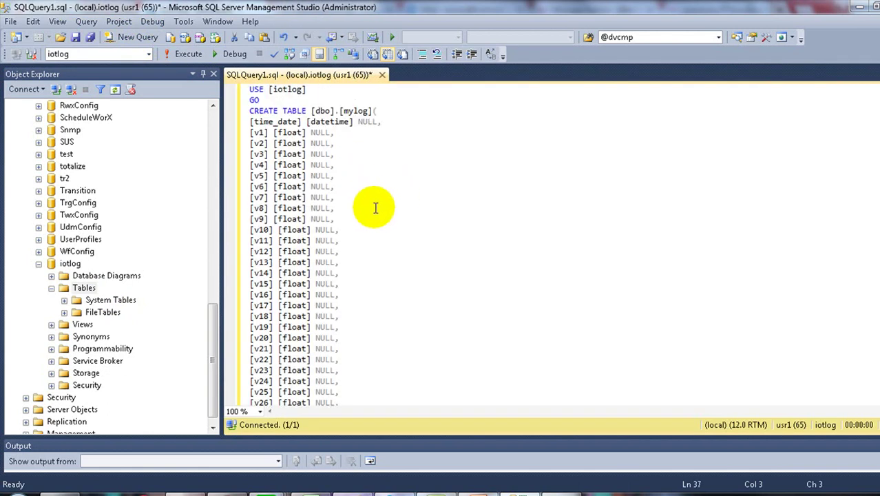
left_click(190, 55)
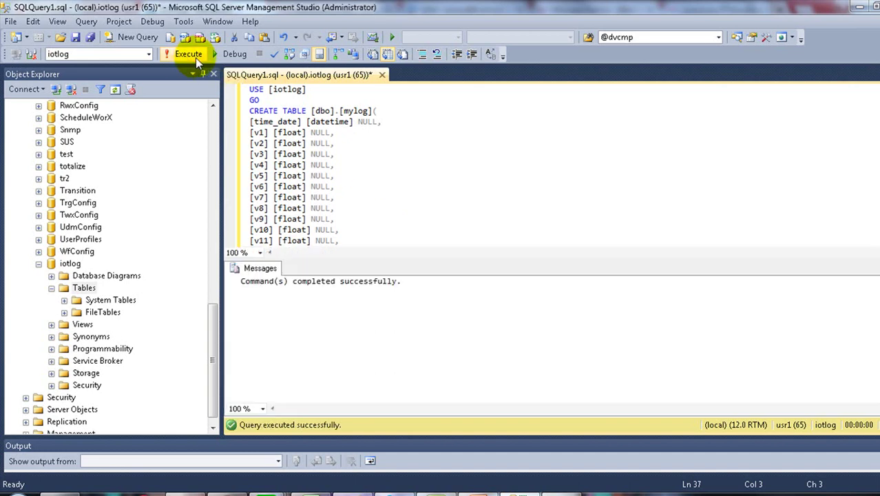
Step: Refresh iotlog's Tables and check dbo.mylog's columns time_date through v30
left_click(83, 288)
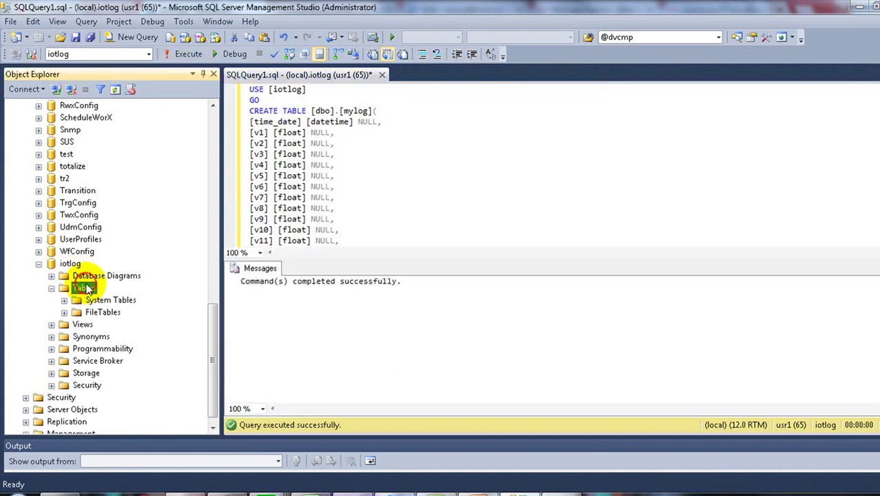
left_click(115, 90)
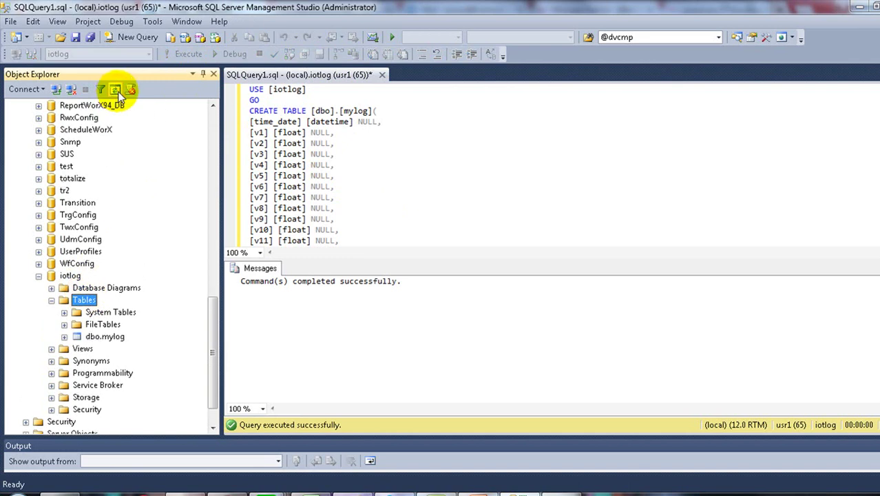
left_click(107, 336)
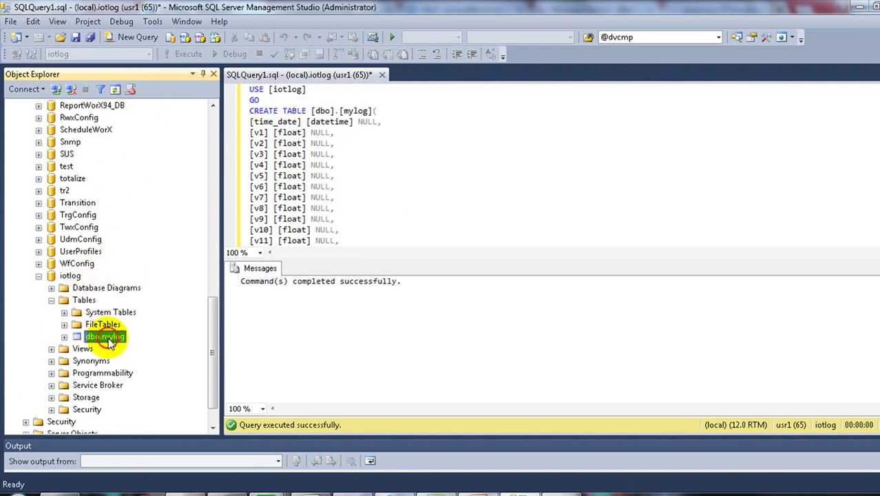
left_click(64, 336)
scroll(127, 305, "down", 3)
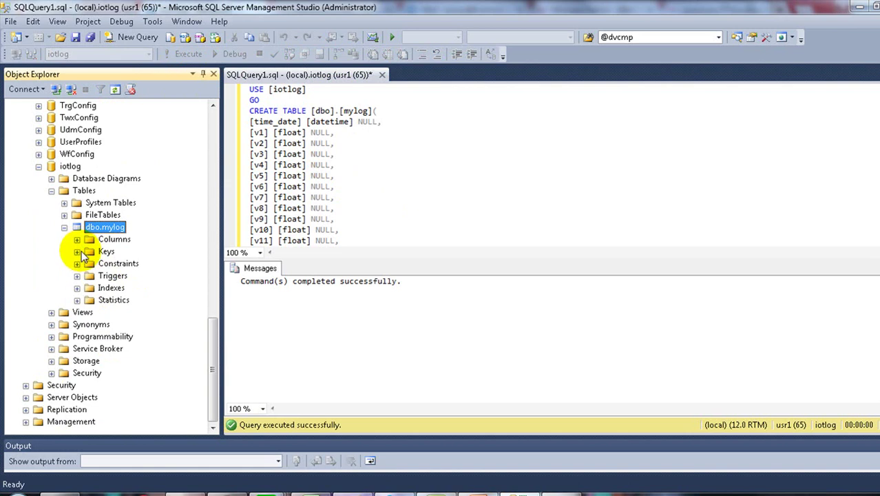
left_click(77, 241)
scroll(147, 216, "down", 5)
left_click(138, 299)
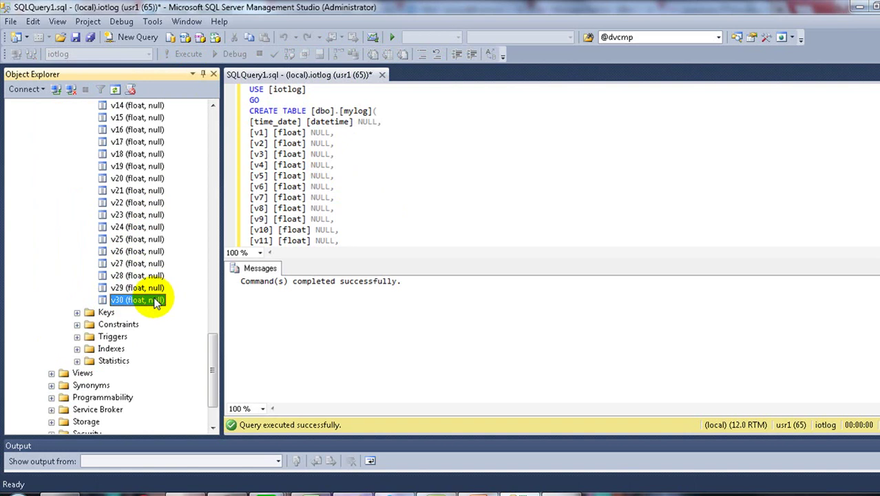
scroll(149, 287, "up", 7)
left_click(145, 190)
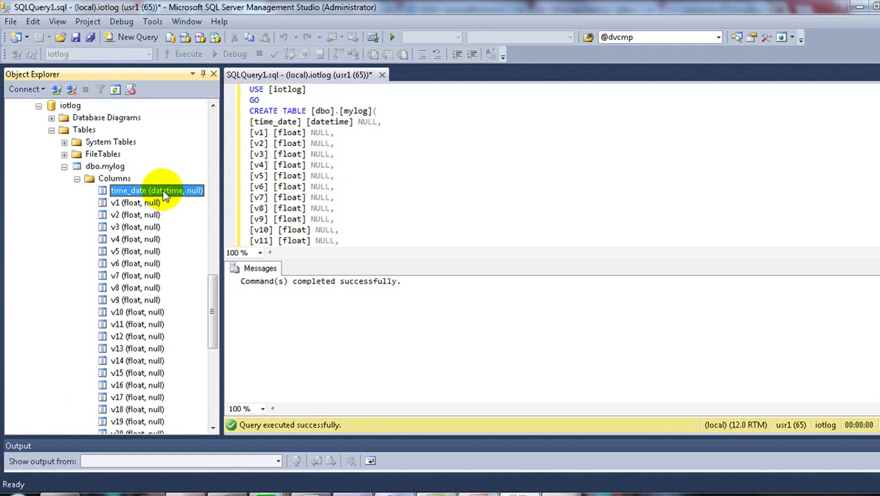
Step: Generate the OPC logging script in IoT Tool and copy it to the clipboard
left_click(551, 491)
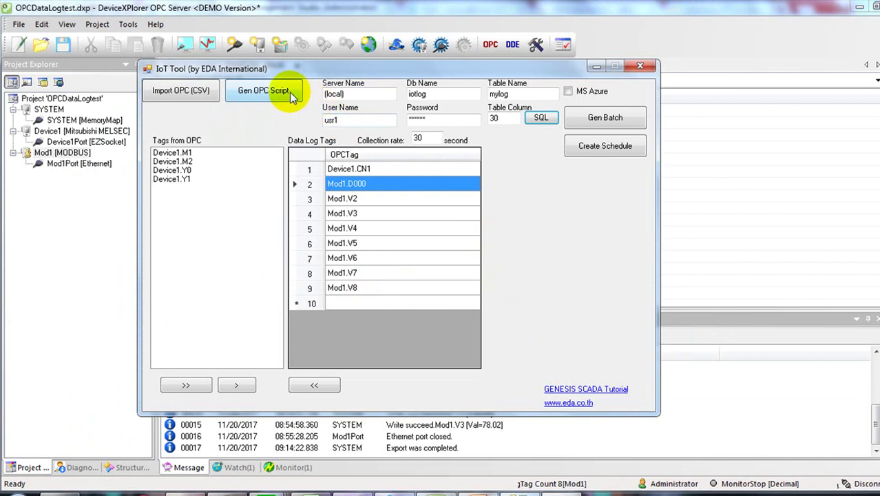
left_click(292, 96)
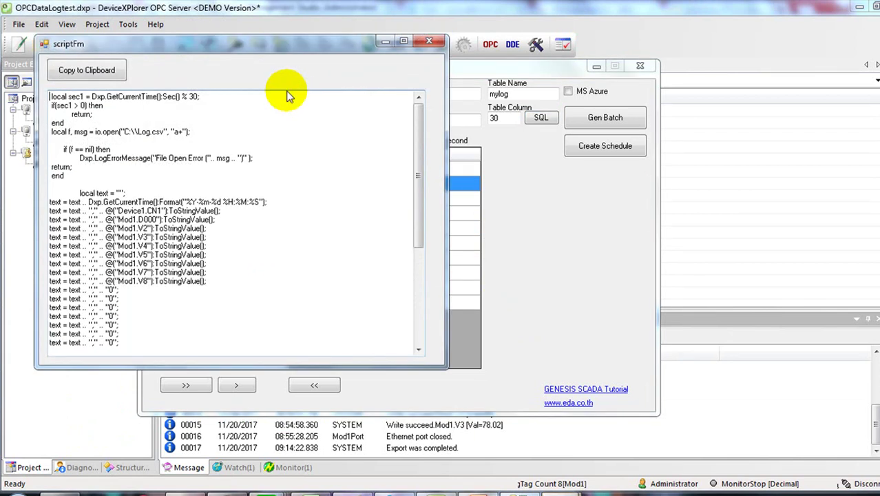
left_click(108, 70)
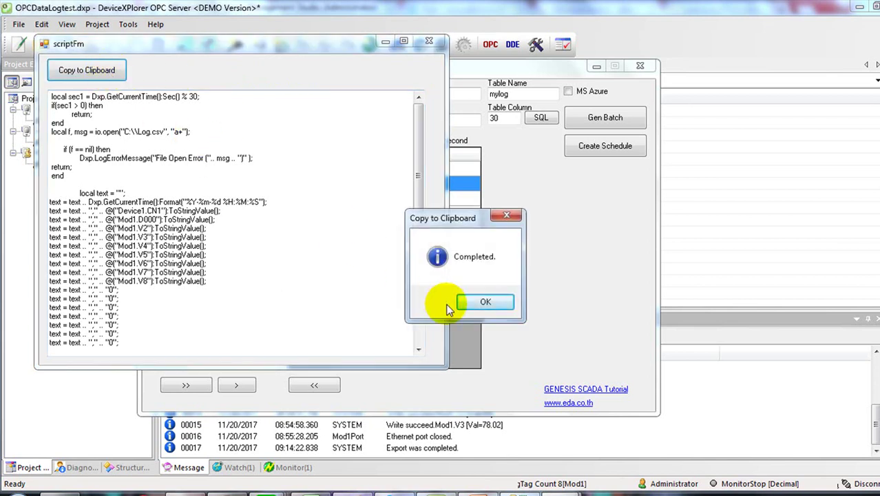
left_click(482, 304)
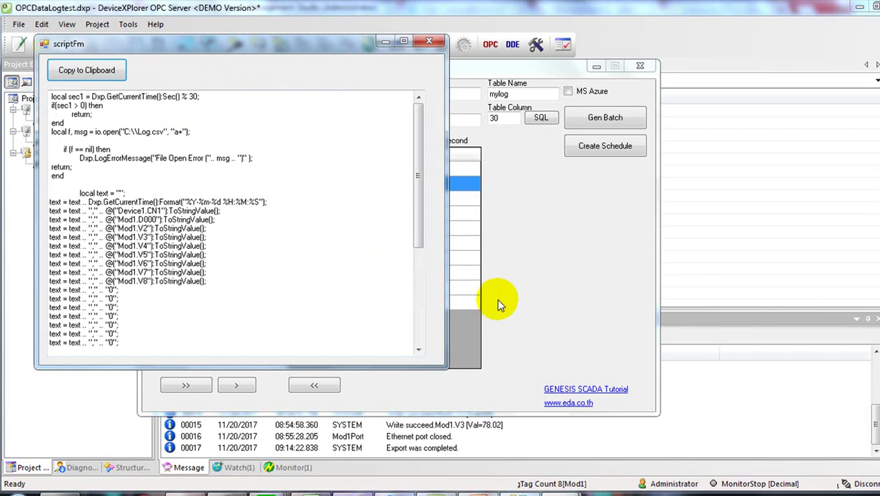
left_click(442, 45)
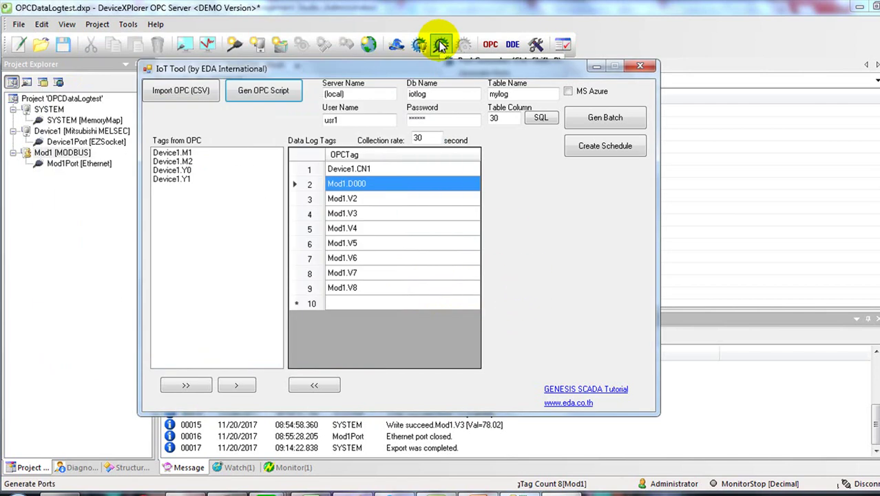
Step: Check the 30-second collection rate, then switch to DeviceXPlorer OPC Server
double_click(420, 138)
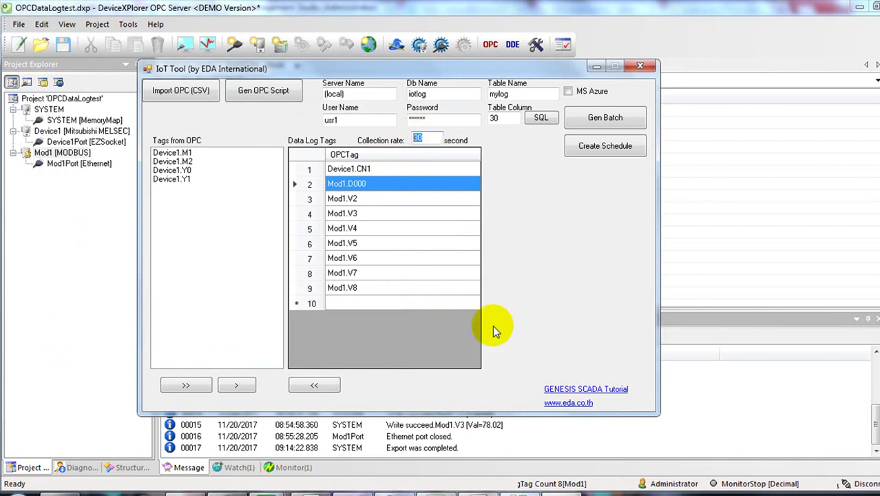
mouse_move(518, 488)
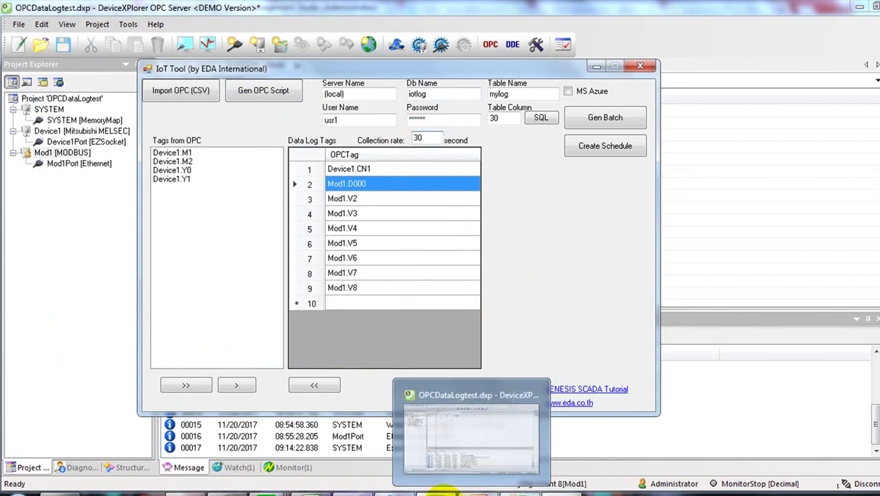
left_click(441, 491)
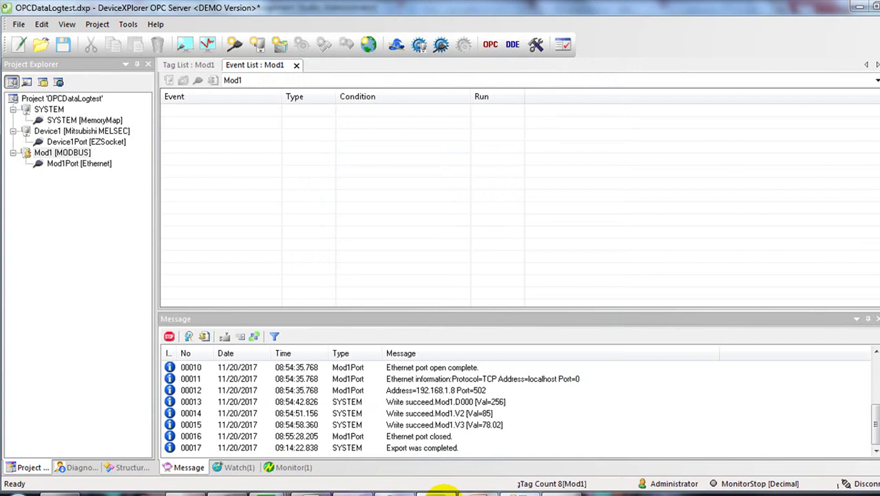
Step: Show Mod1's Event List and add a new Script event to it
right_click(72, 154)
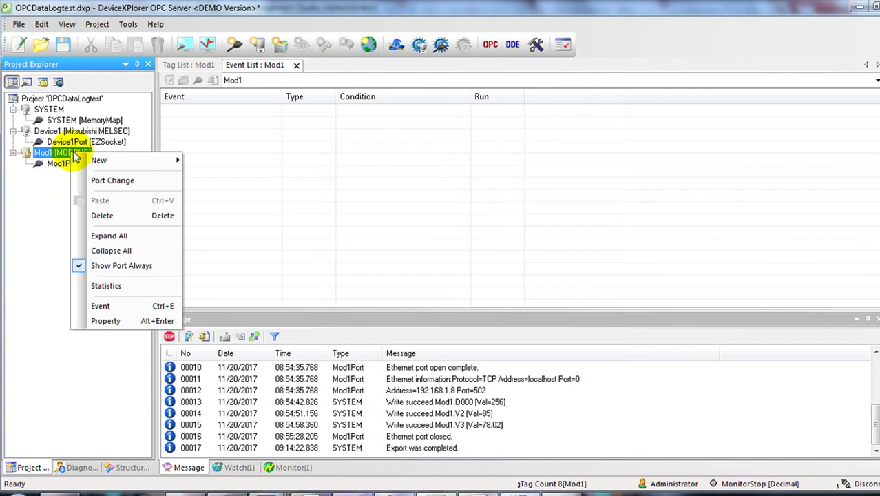
left_click(133, 305)
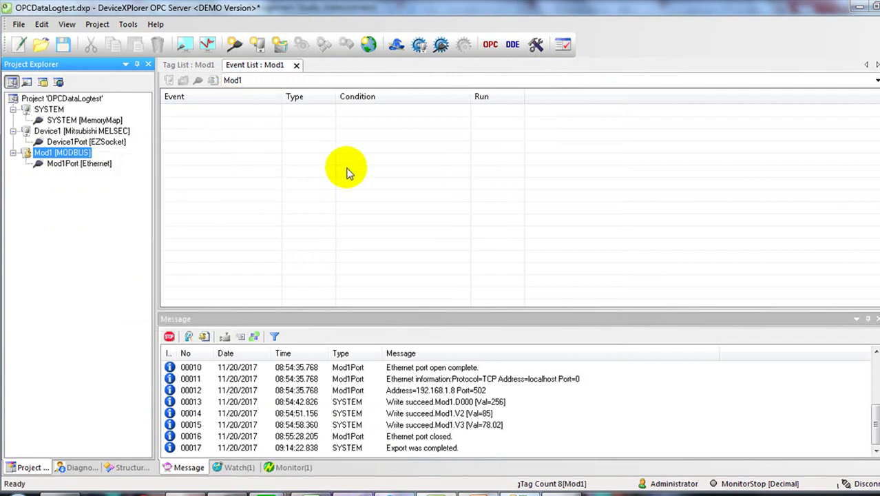
right_click(210, 110)
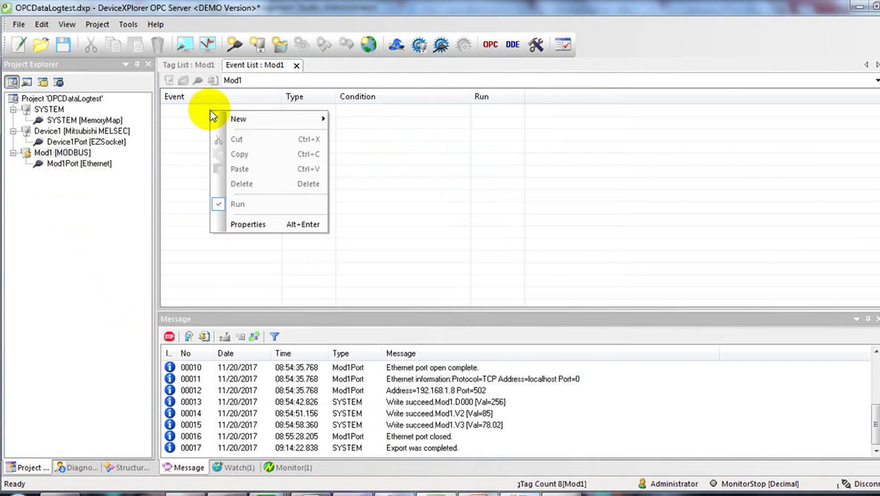
mouse_move(239, 121)
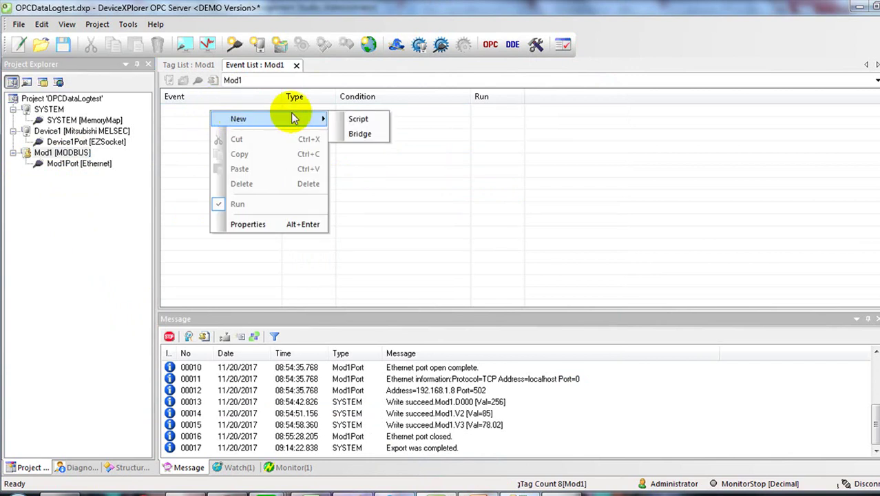
left_click(357, 119)
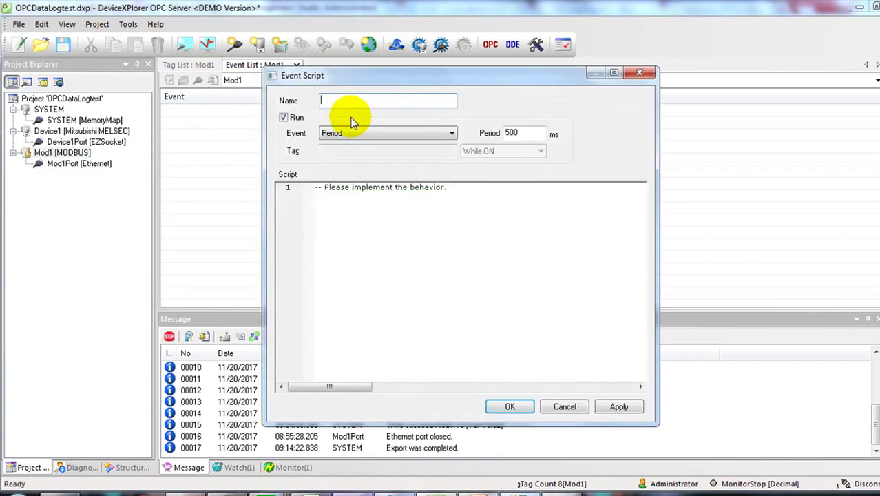
Step: Name the event sc1, set Period to 1000 ms, paste the logging script over the placeholder, and save
type("sc1")
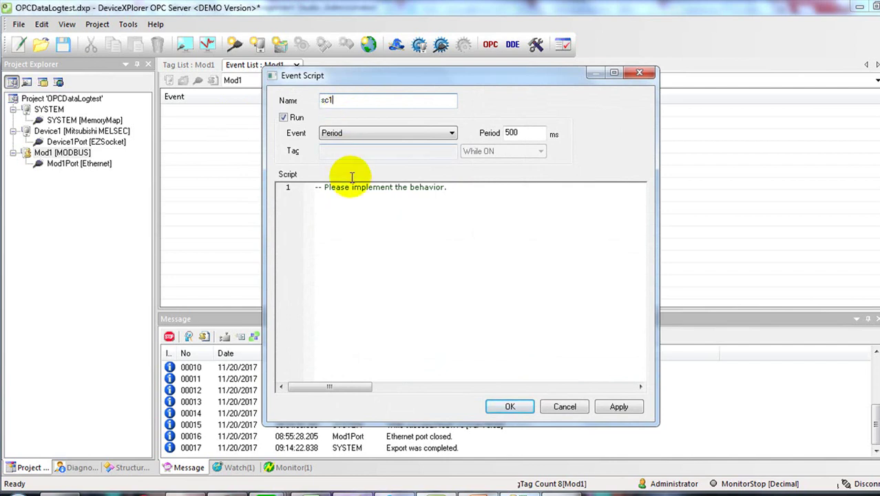
left_click_drag(525, 133, 458, 130)
type("1000")
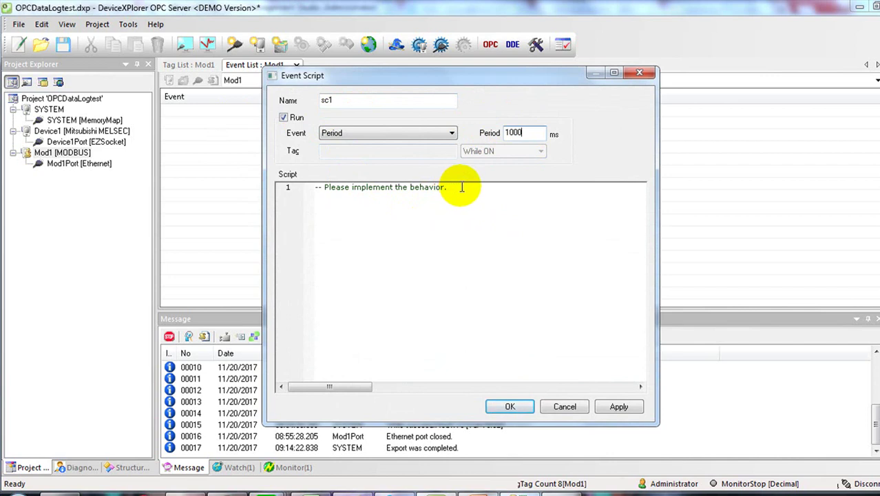
left_click_drag(460, 186, 301, 193)
key("Delete")
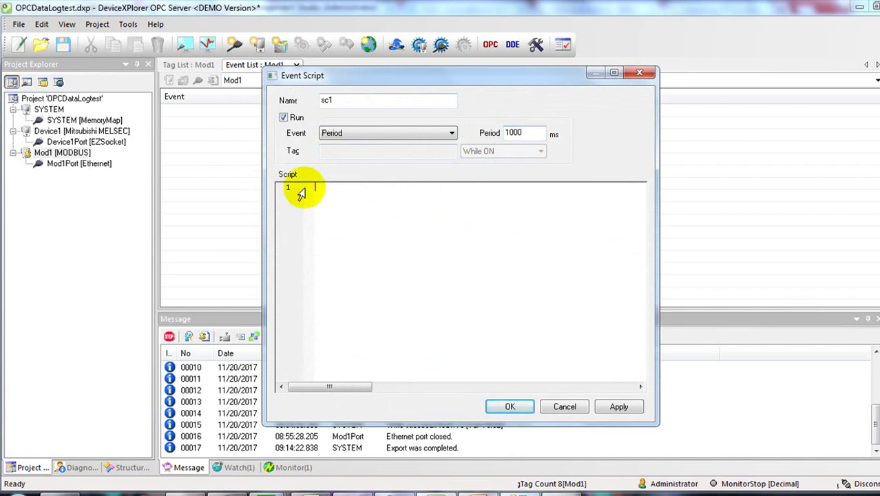
right_click(372, 212)
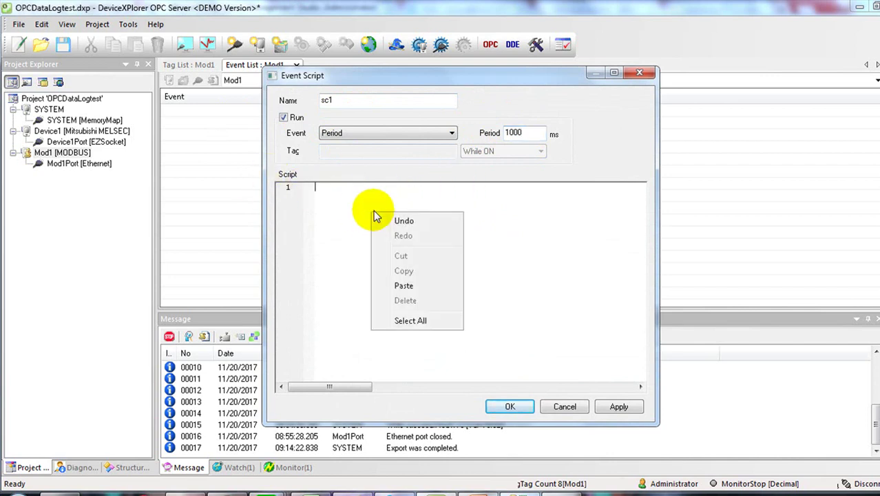
left_click(413, 286)
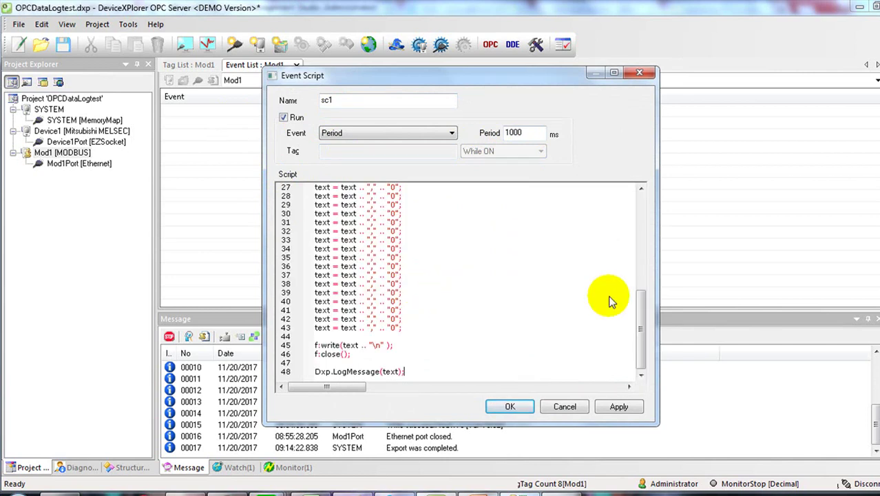
left_click_drag(638, 306, 638, 207)
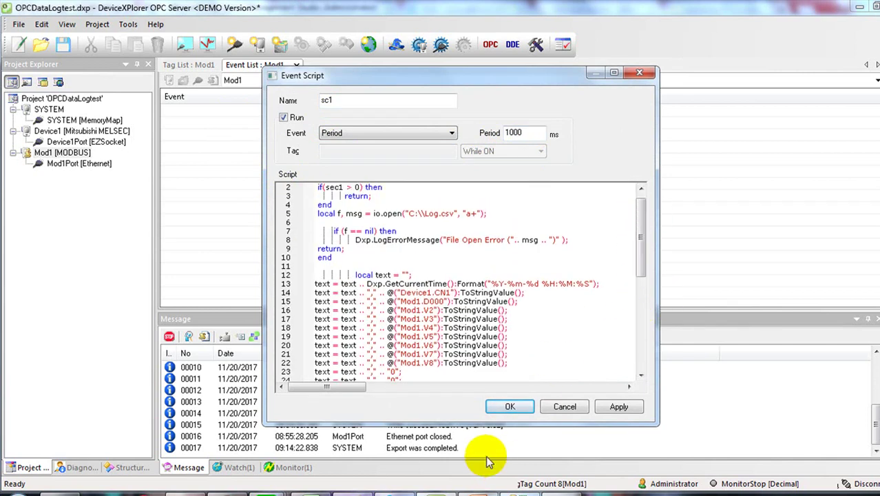
left_click(512, 407)
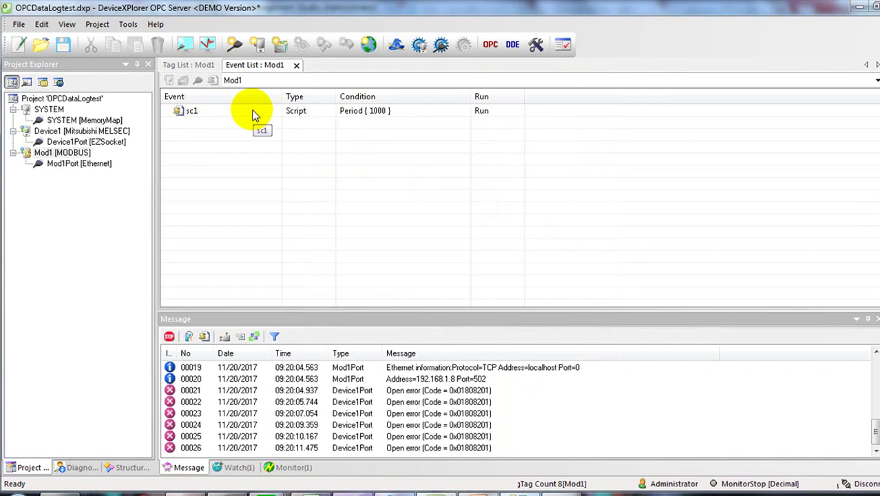
Step: Stop the sc1 script event, then set it to Run again
right_click(252, 113)
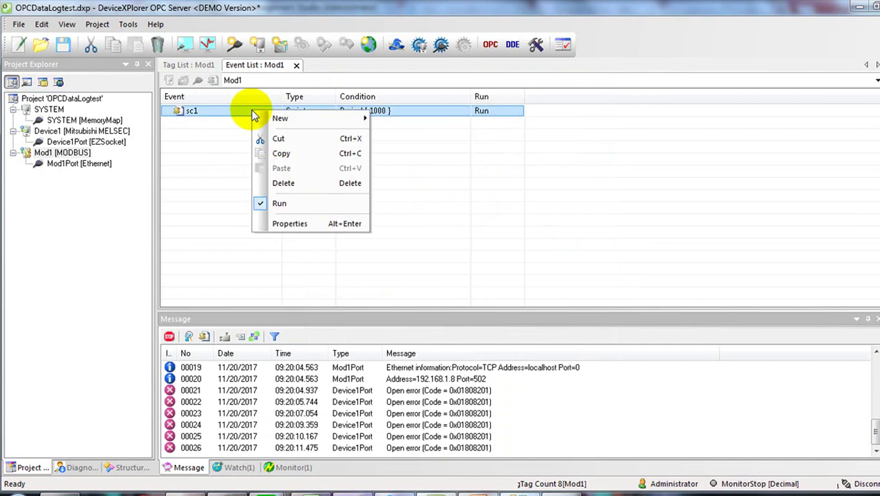
left_click(267, 207)
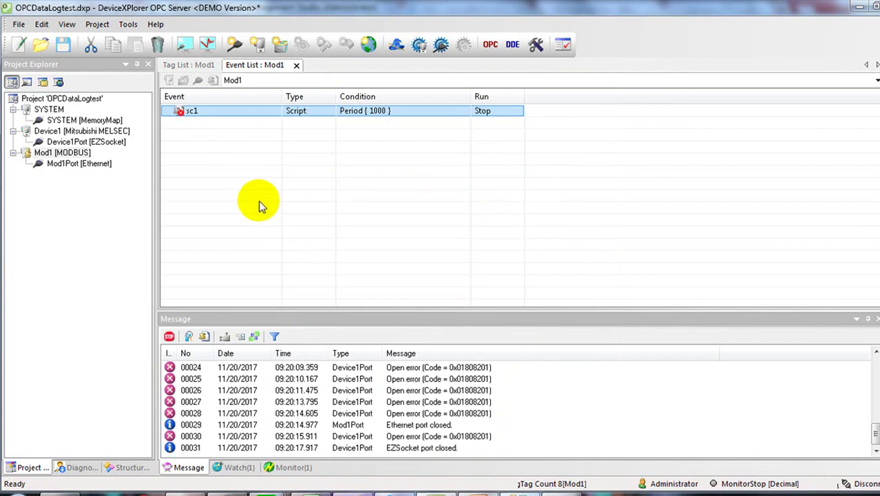
right_click(219, 113)
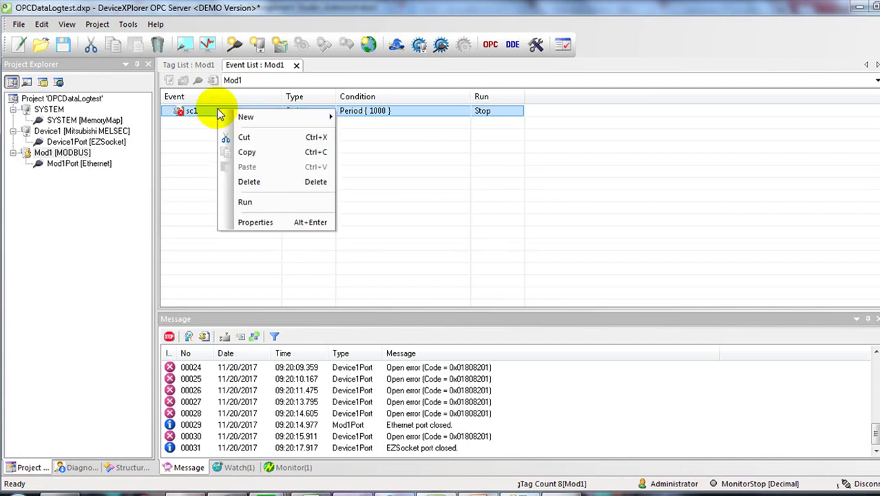
left_click(260, 209)
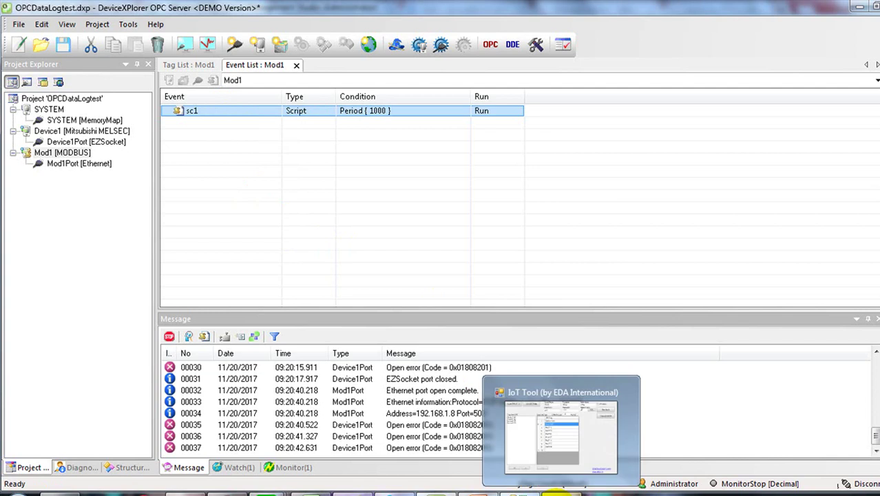
Step: Generate the logging batch and create the 30-second mylog schedule, acknowledging both Completed messages
left_click(555, 492)
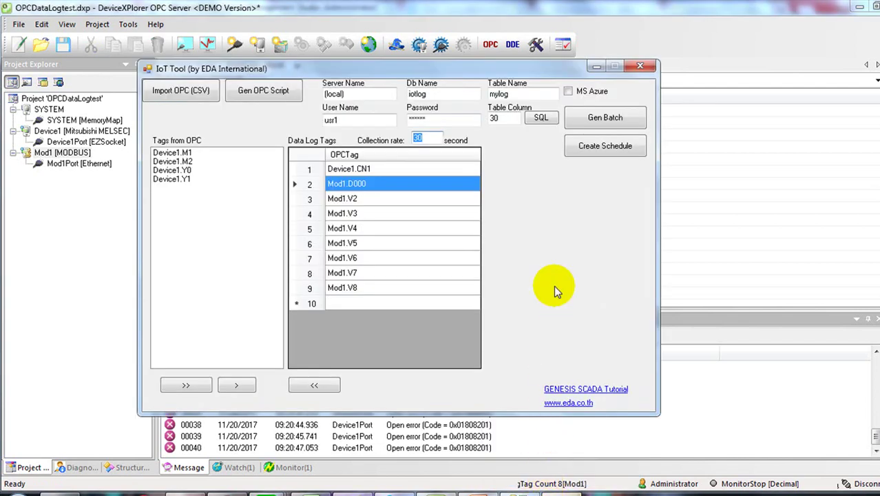
left_click(626, 117)
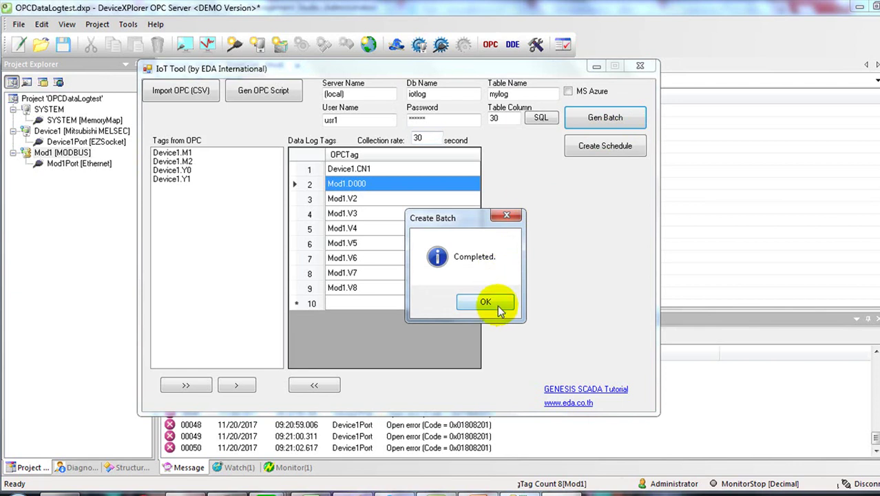
left_click(497, 302)
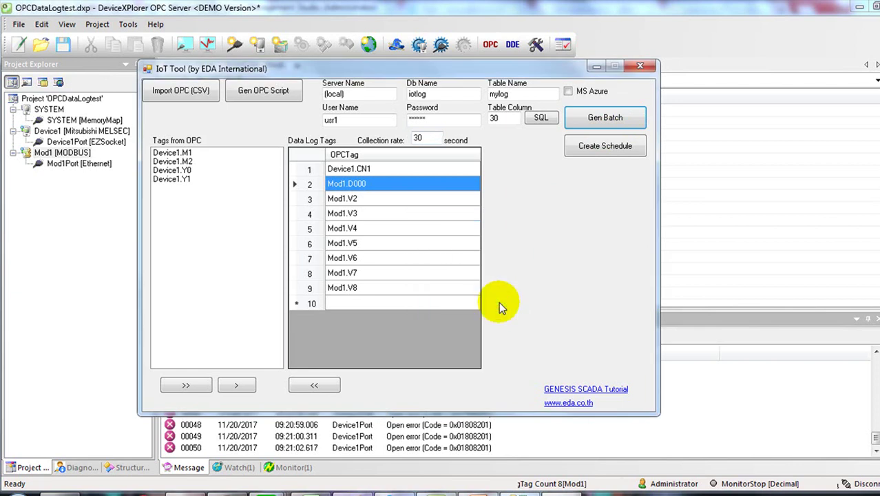
left_click(605, 150)
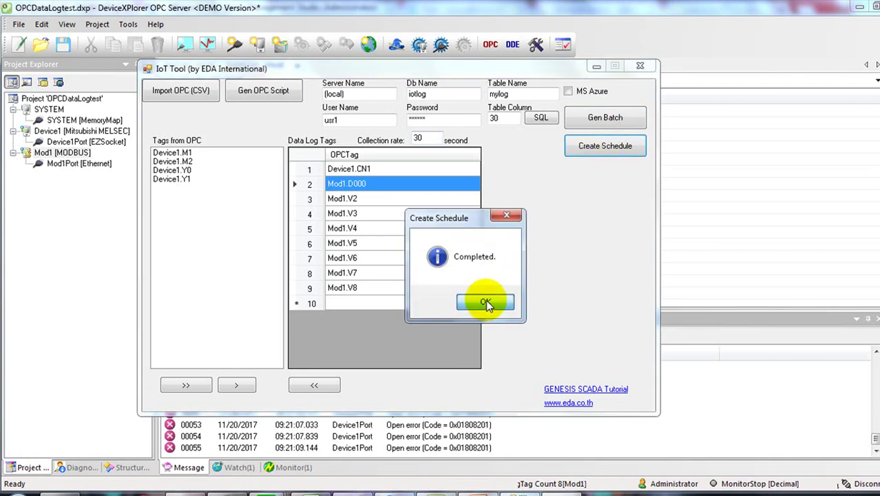
left_click(486, 305)
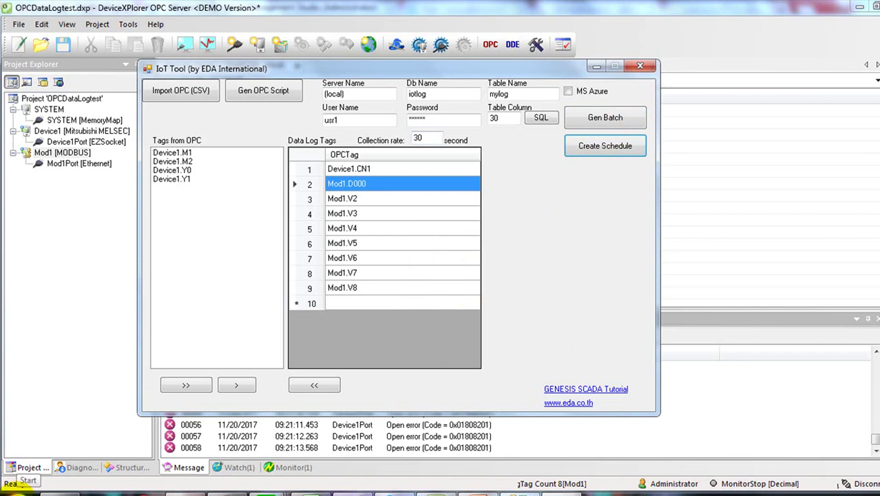
Step: Launch Task Scheduler by searching 'task' from the Start menu
left_click(15, 486)
type("t")
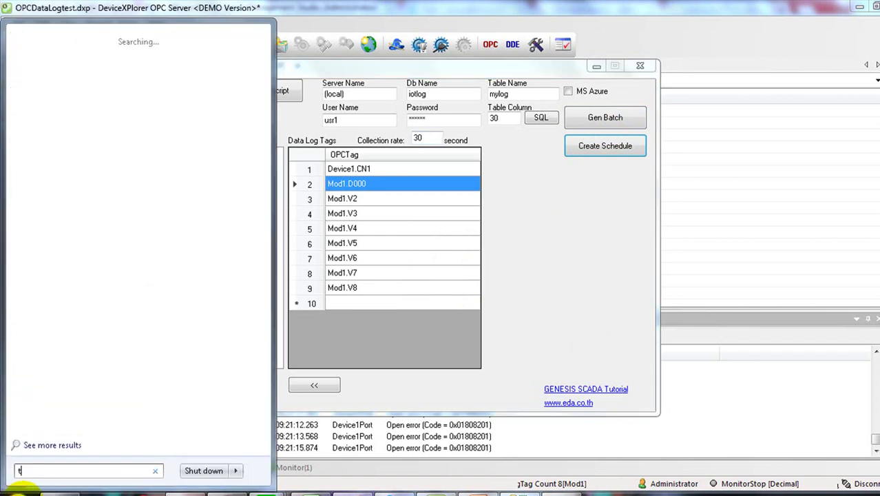
type("ask")
key("Return")
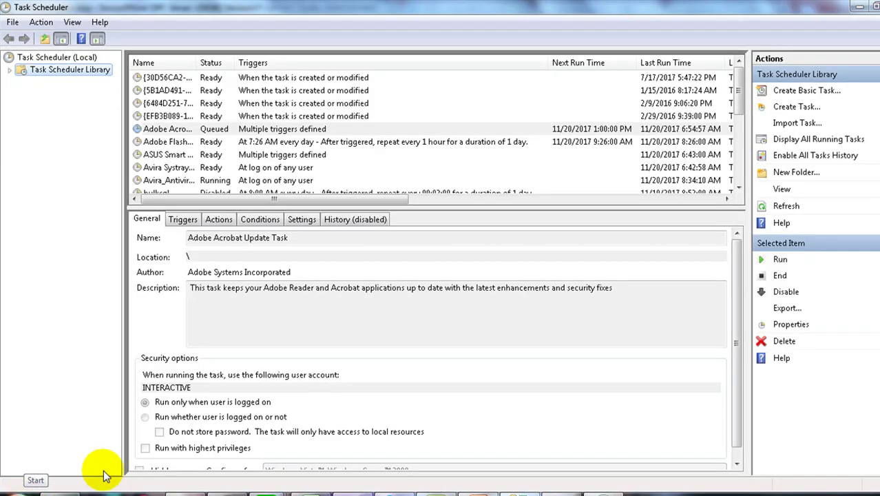
Step: Show IoT Task's properties and select its Daily trigger on the Triggers tab
left_click(224, 141)
scroll(226, 148, "down", 2)
scroll(226, 148, "down", 1)
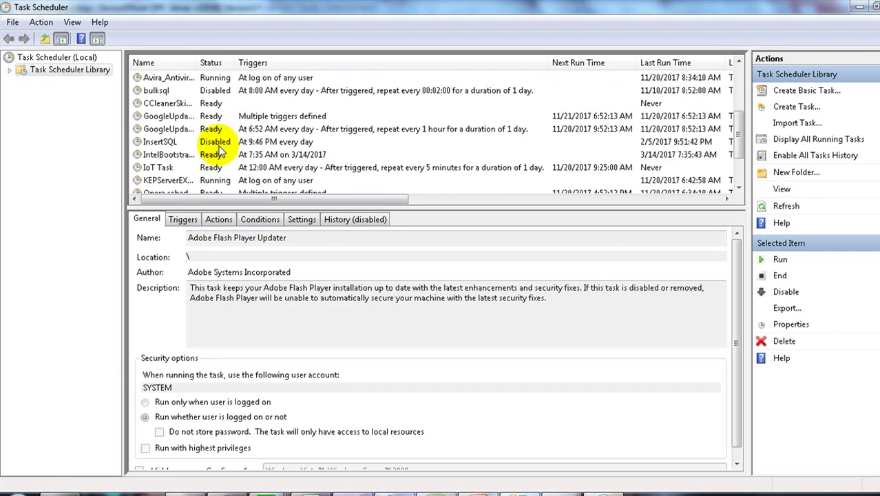
left_click(159, 168)
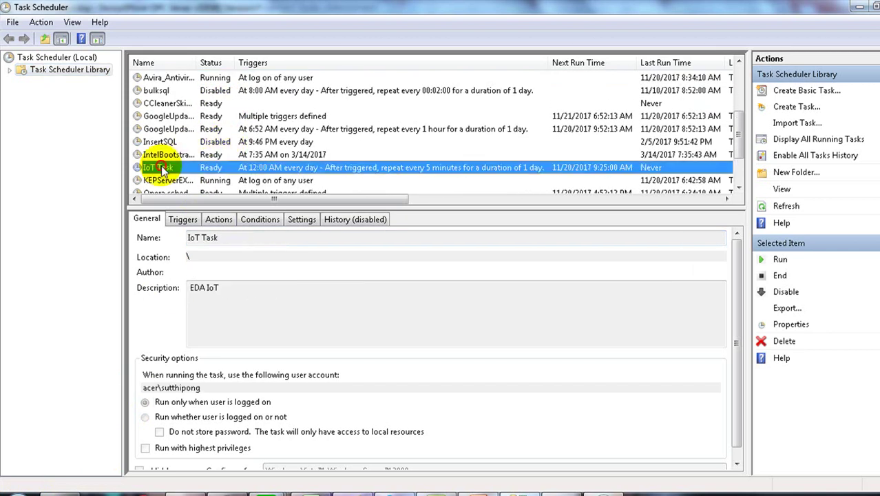
double_click(219, 169)
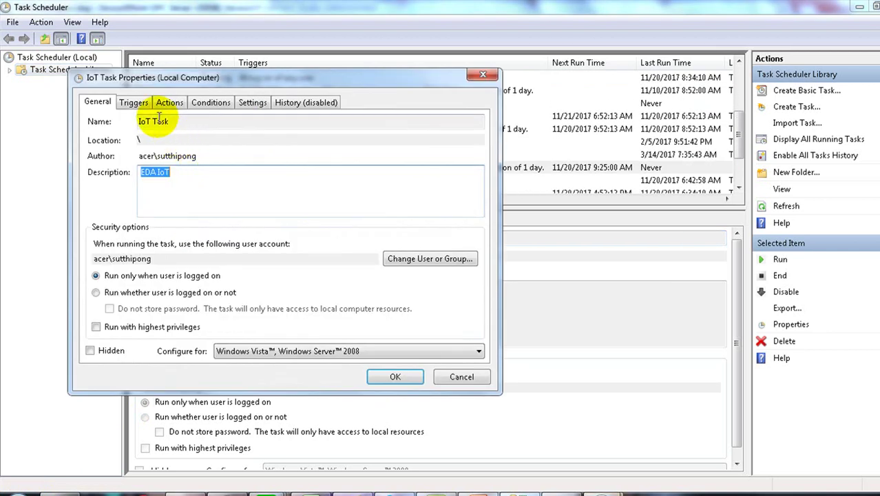
left_click(135, 103)
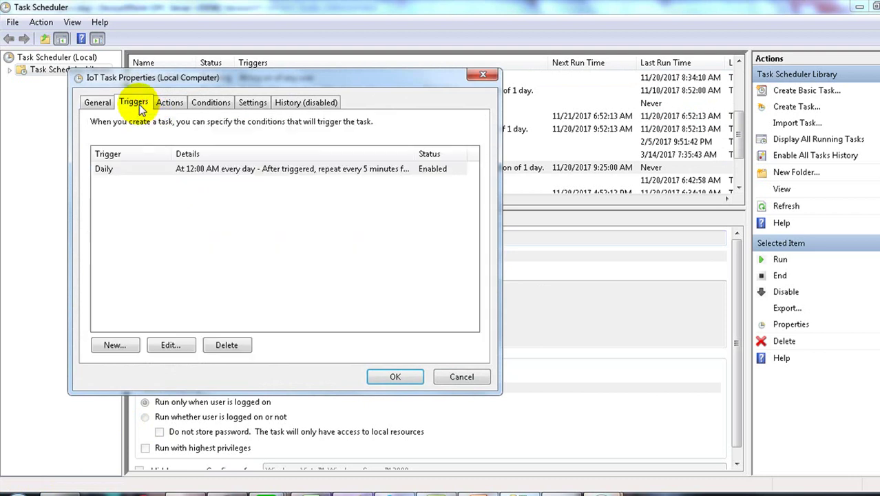
left_click(157, 172)
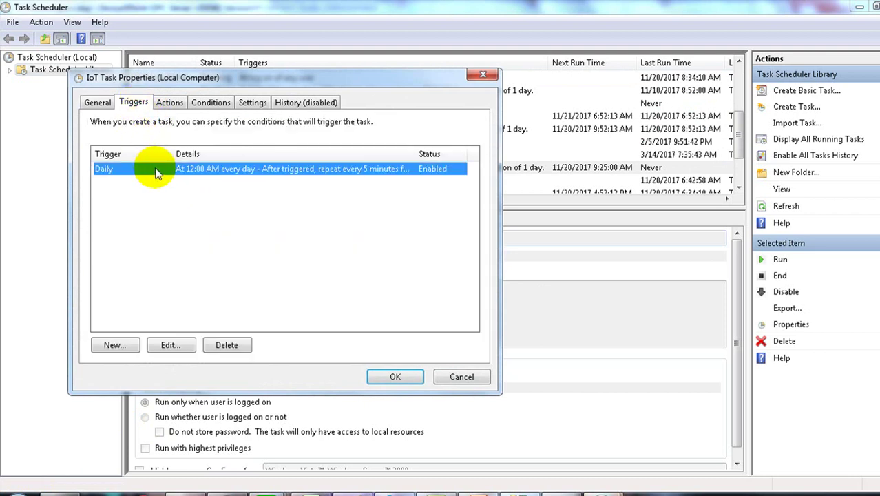
Step: Change the Daily trigger's repeat interval from 5 minutes to 2 minutes
double_click(150, 170)
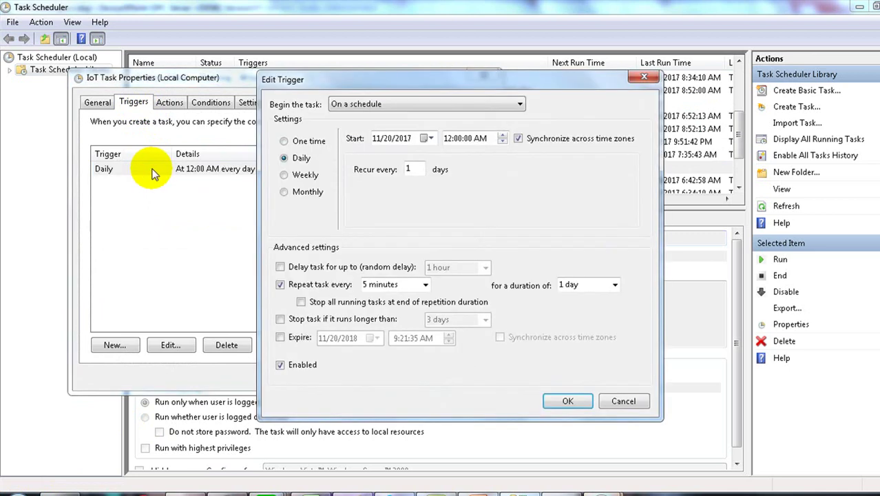
left_click(423, 284)
left_click(382, 292)
left_click(352, 295)
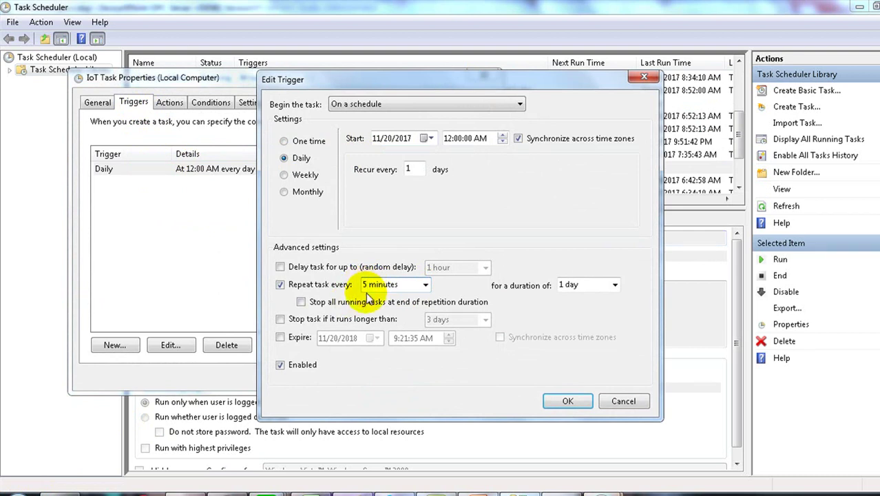
left_click_drag(367, 285, 353, 284)
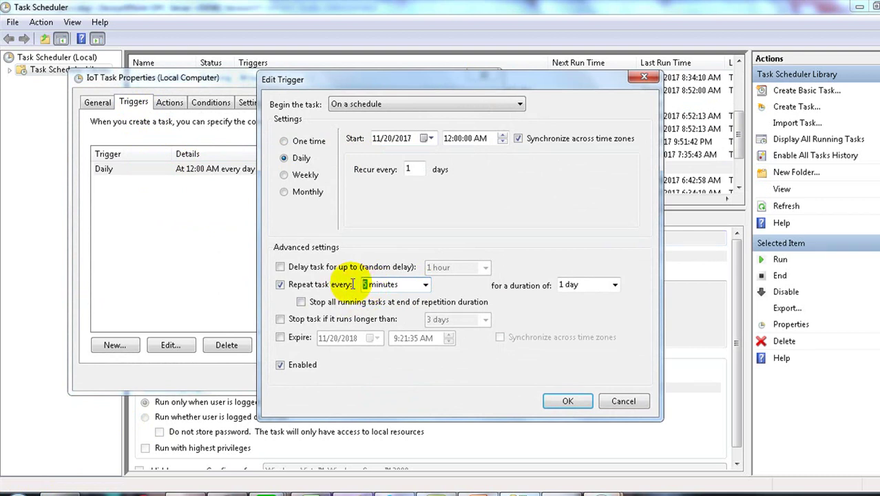
type("2")
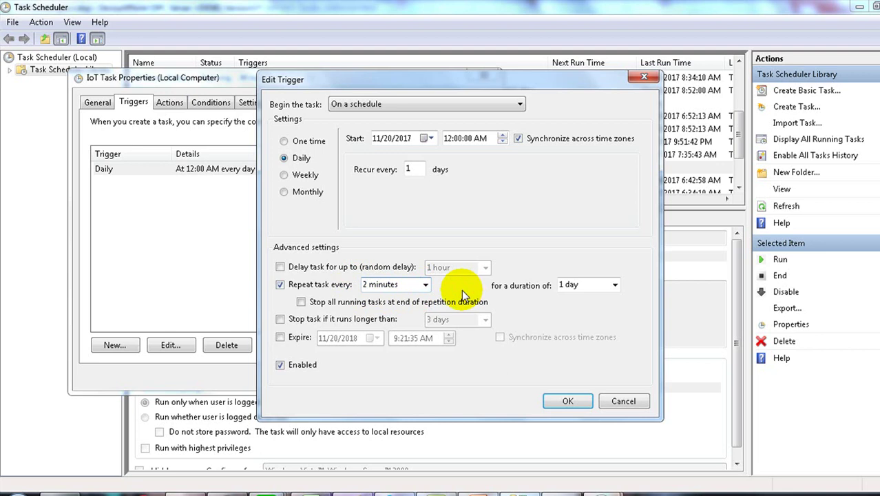
left_click(564, 401)
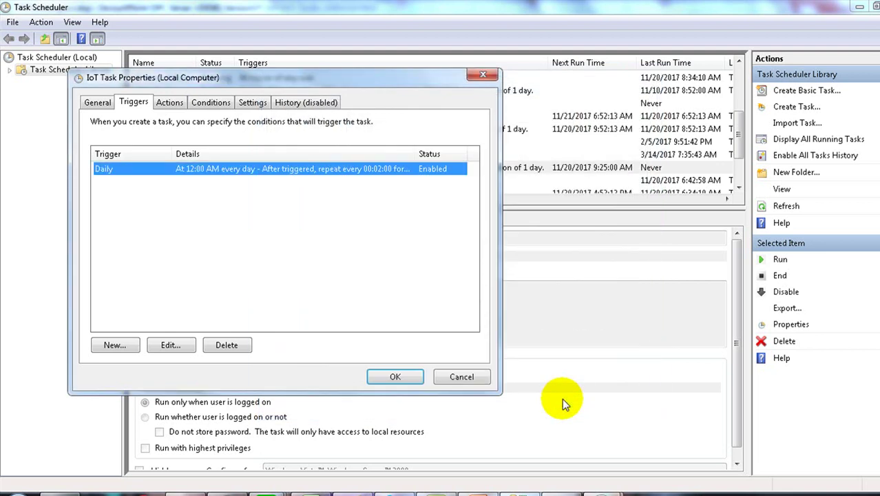
Step: Confirm the IoT Task properties, close IoT Tool, and bring up dbo.mylog's context menu
left_click(377, 380)
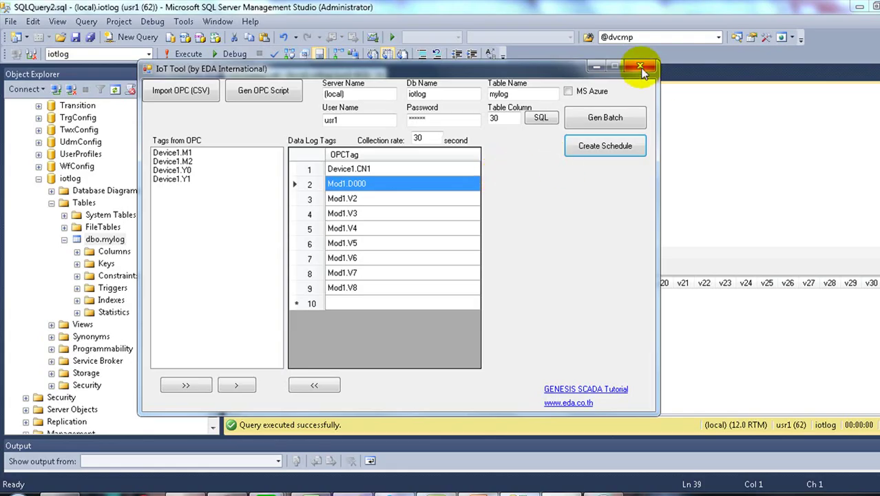
left_click(641, 67)
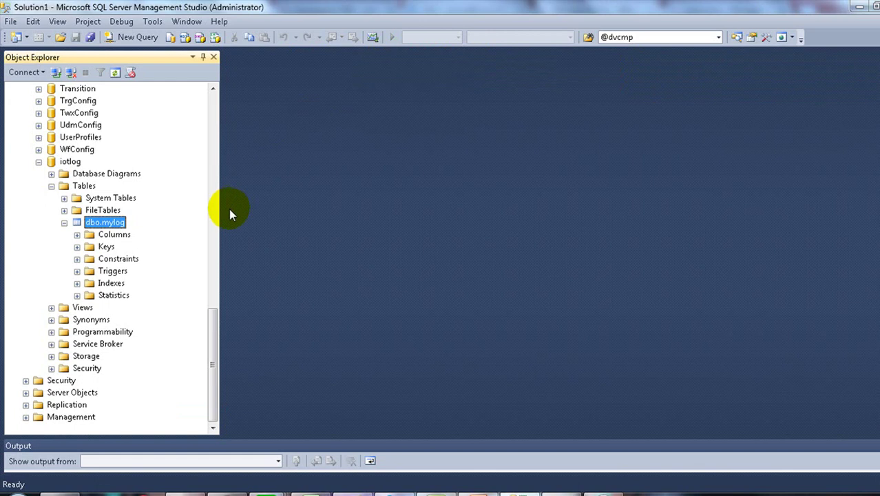
right_click(116, 231)
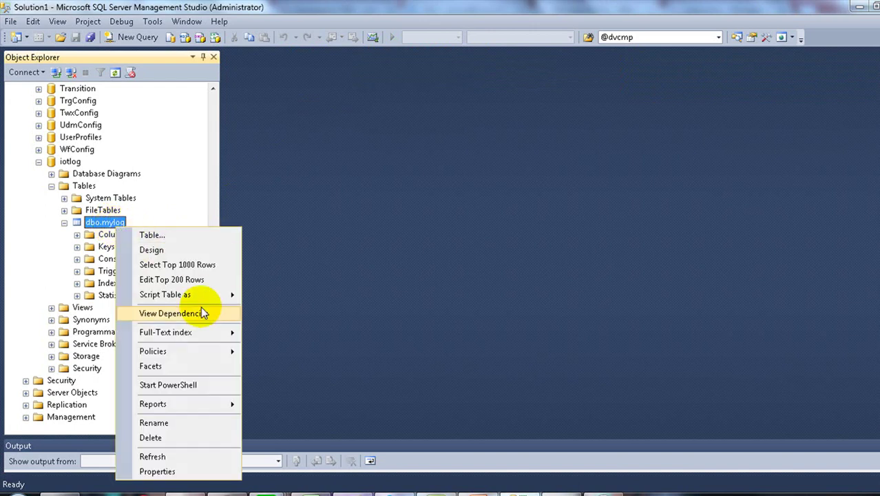
Step: Script a SELECT for dbo.mylog in a new query window and execute it, returning 7 rows
mouse_move(198, 296)
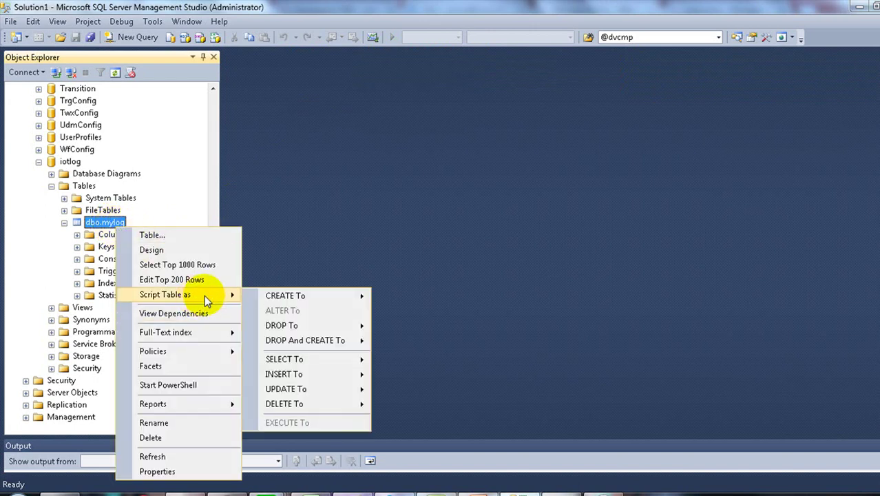
mouse_move(330, 359)
left_click(406, 363)
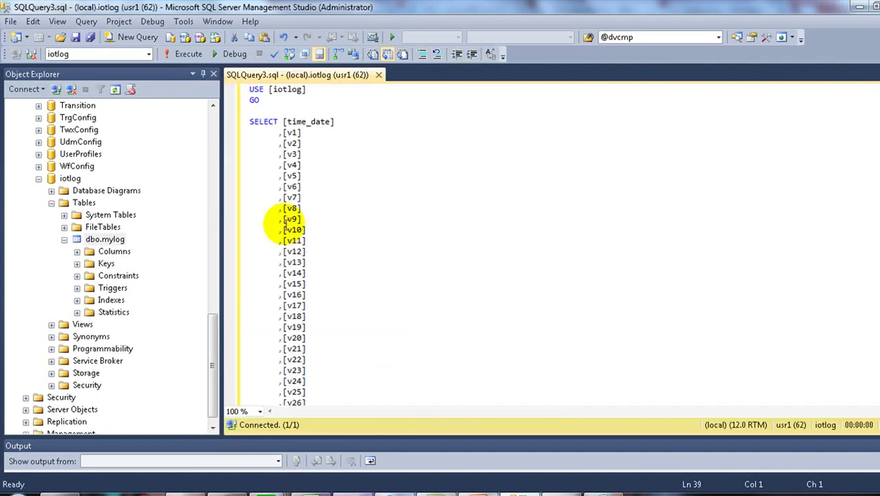
left_click(176, 58)
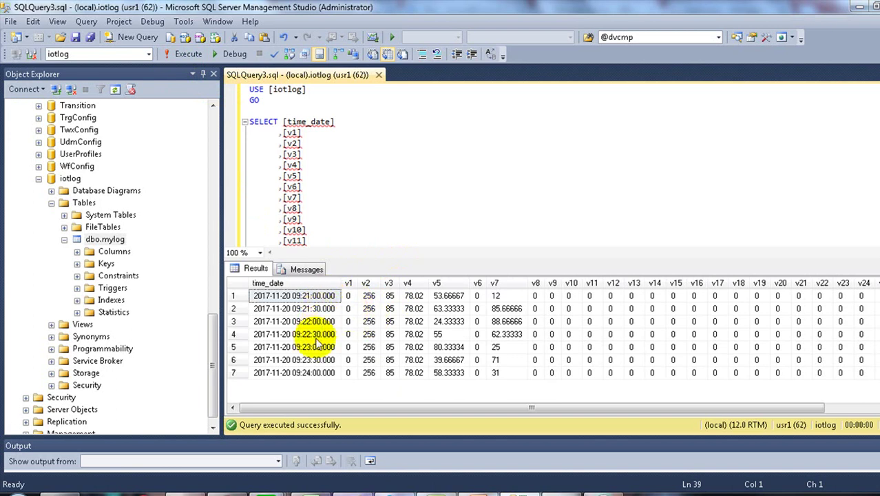
Step: Bring the IoT Tool window for table mylog in iotlog to the front and reposition it
key("alt+Tab")
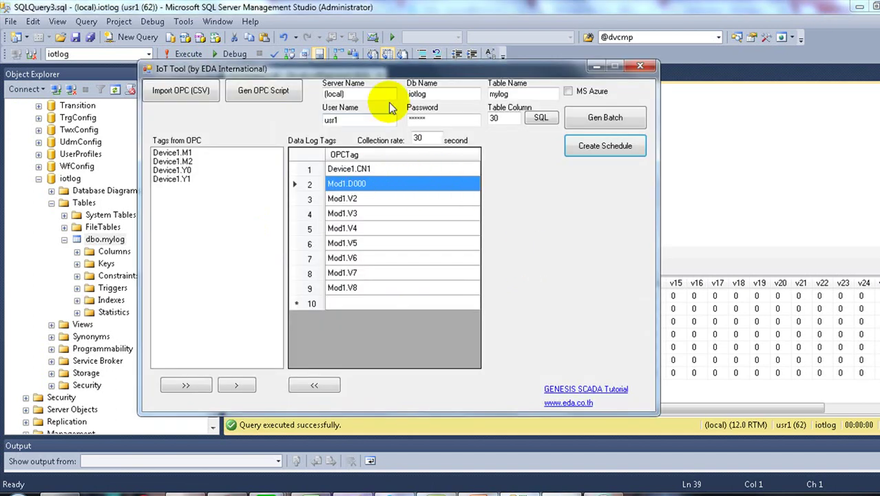
left_click_drag(394, 73, 362, 50)
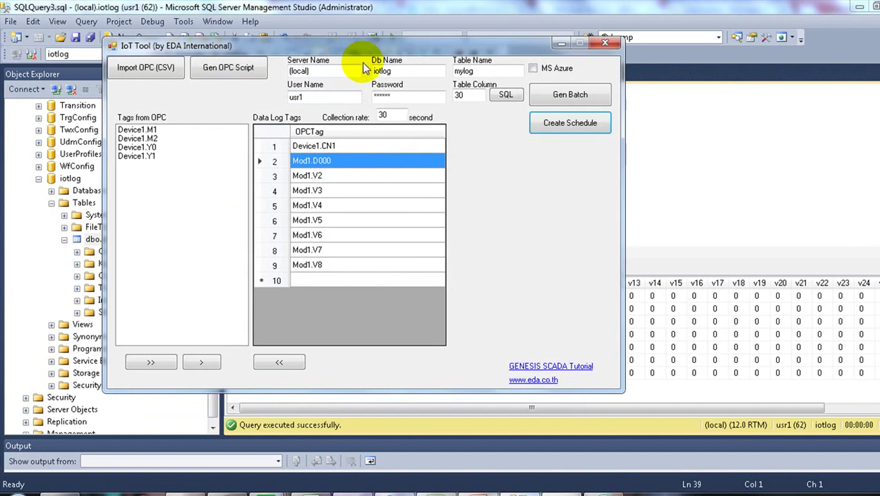